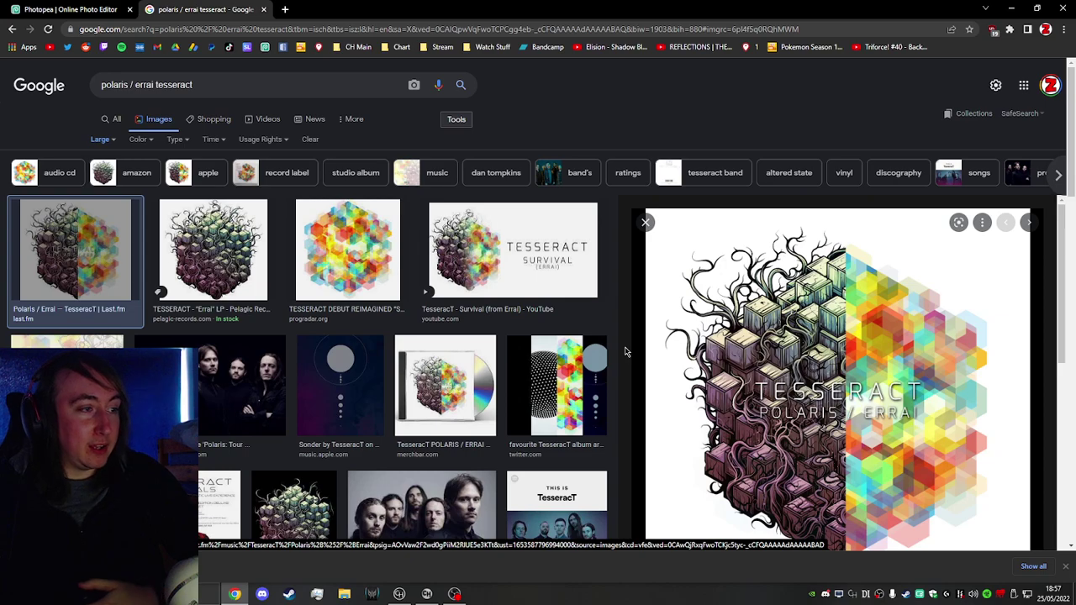
- Copy the large Polaris / Errai cover image from the search preview and switch to the Photopea tab
scroll(625, 351, down, 1)
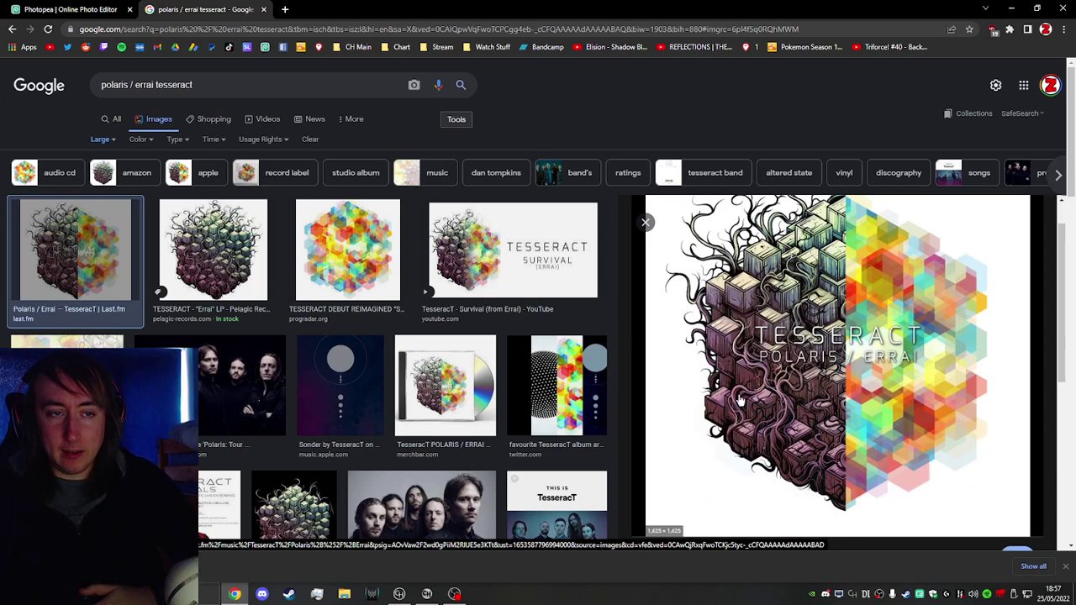
right_click(781, 346)
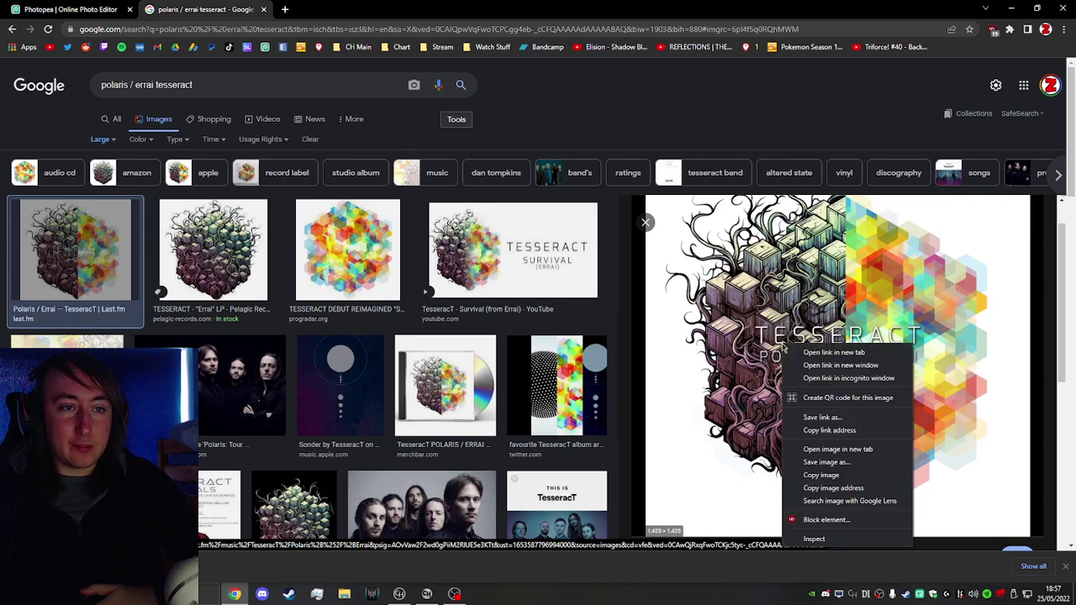
click(829, 477)
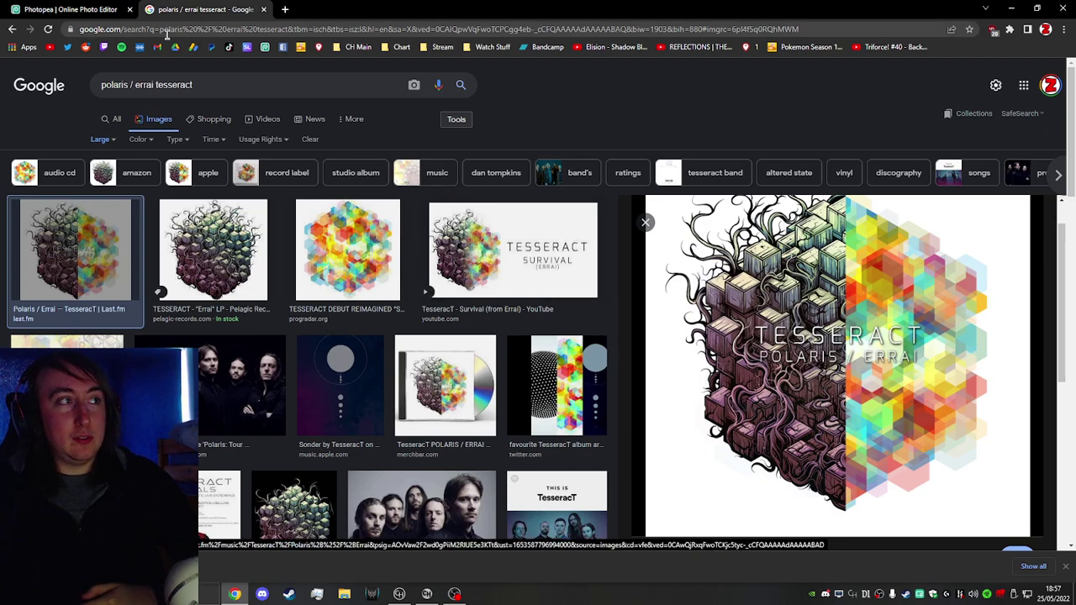
click(71, 9)
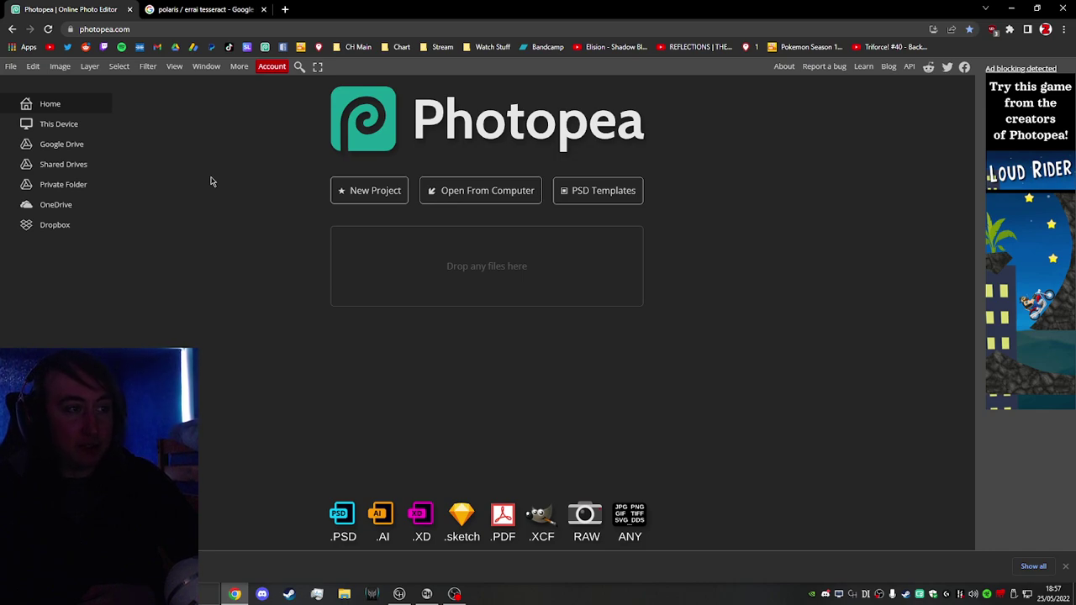
click(1066, 569)
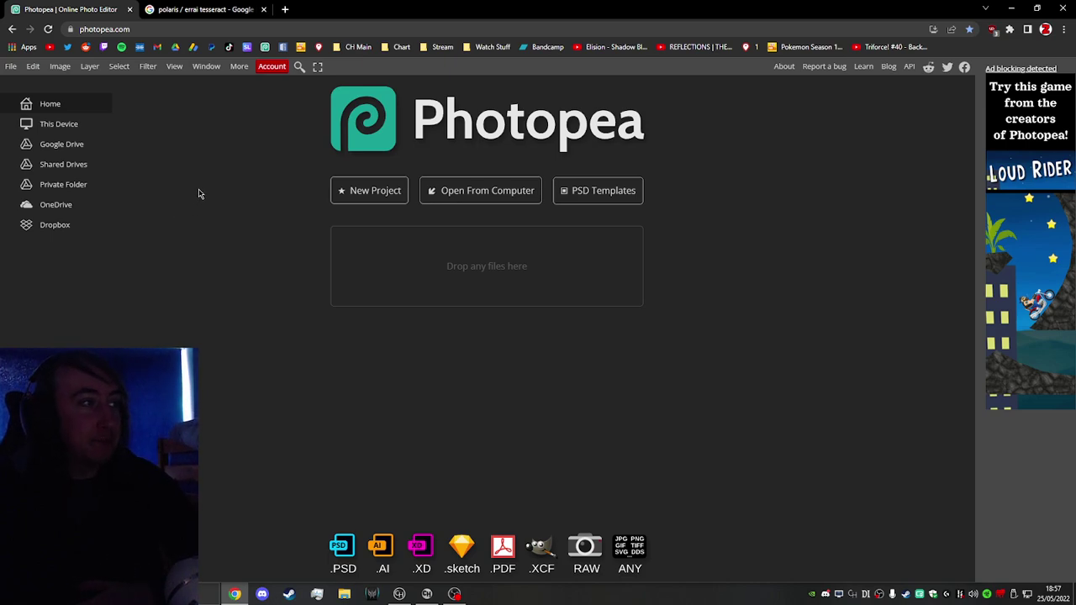
- Create a new project 500 by 500 pixels at 72 DPI with a white background
click(380, 196)
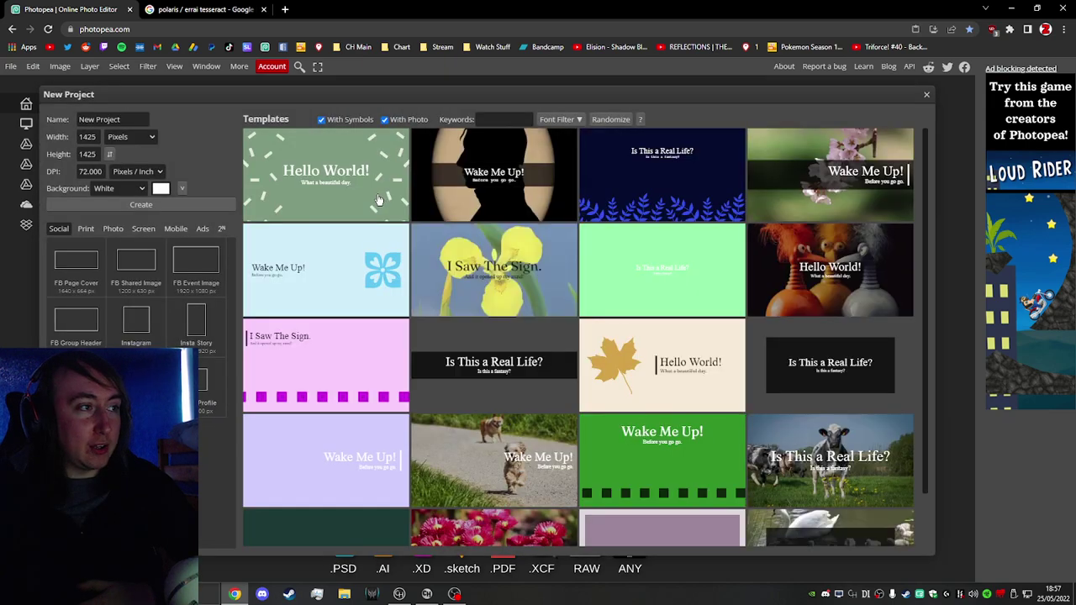
click(90, 154)
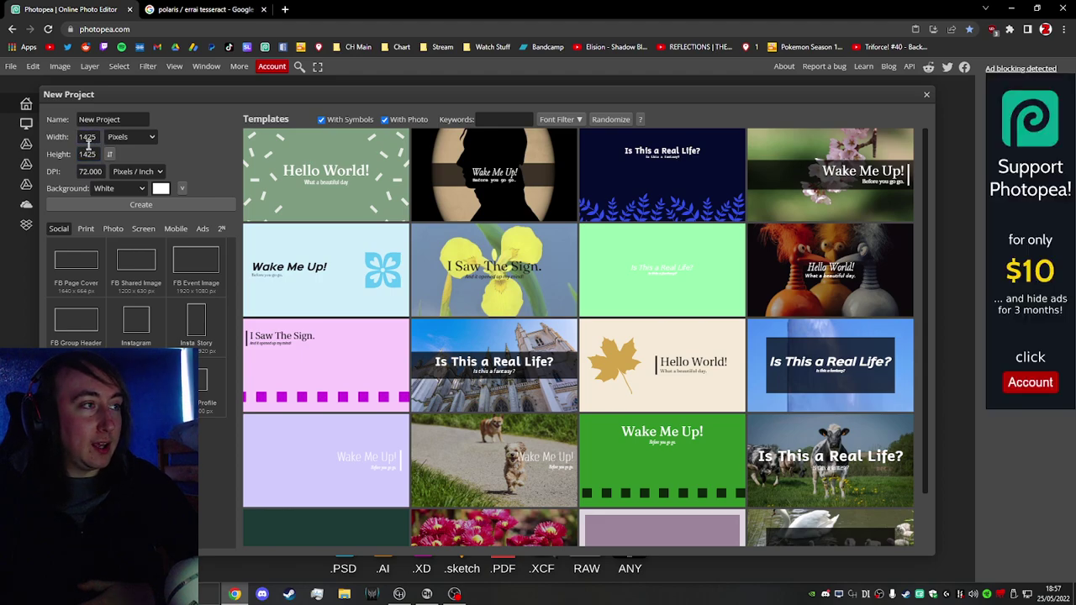
double_click(98, 137)
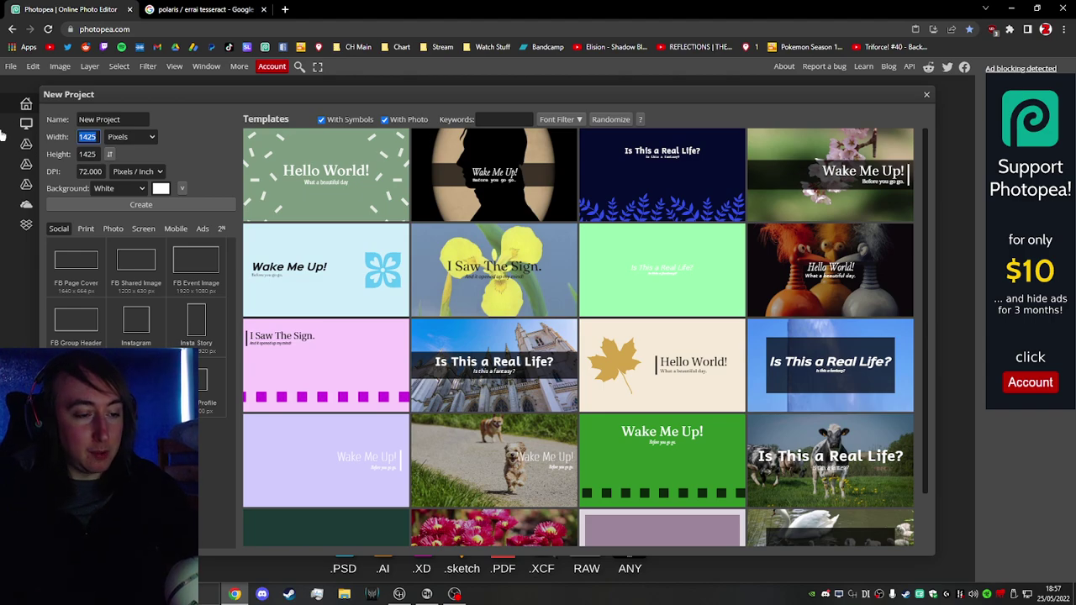
text(500)
key(Tab)
text(500)
click(217, 155)
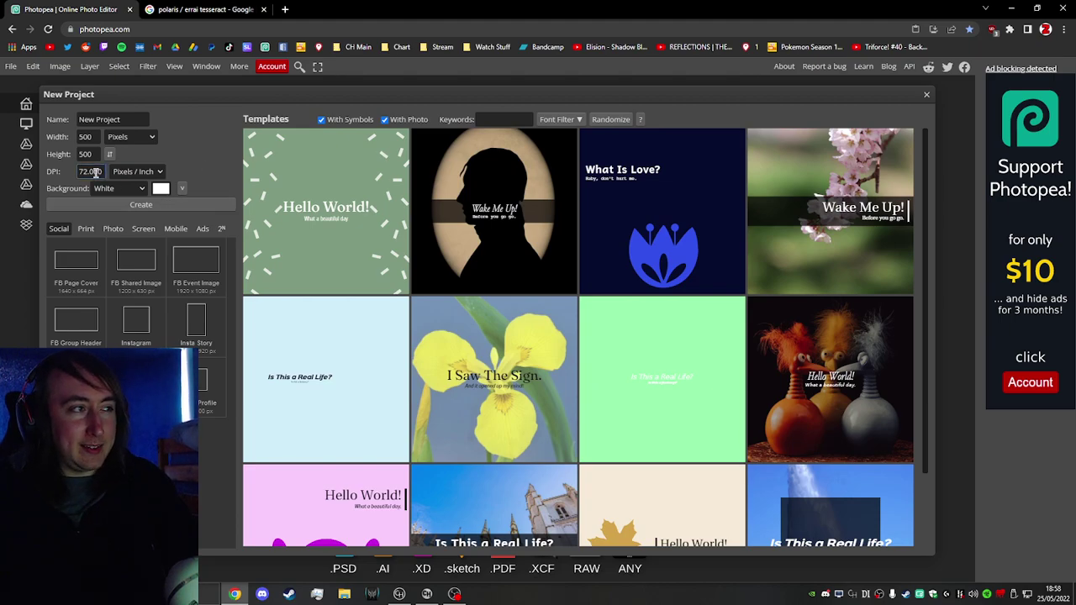
drag(102, 172, 74, 173)
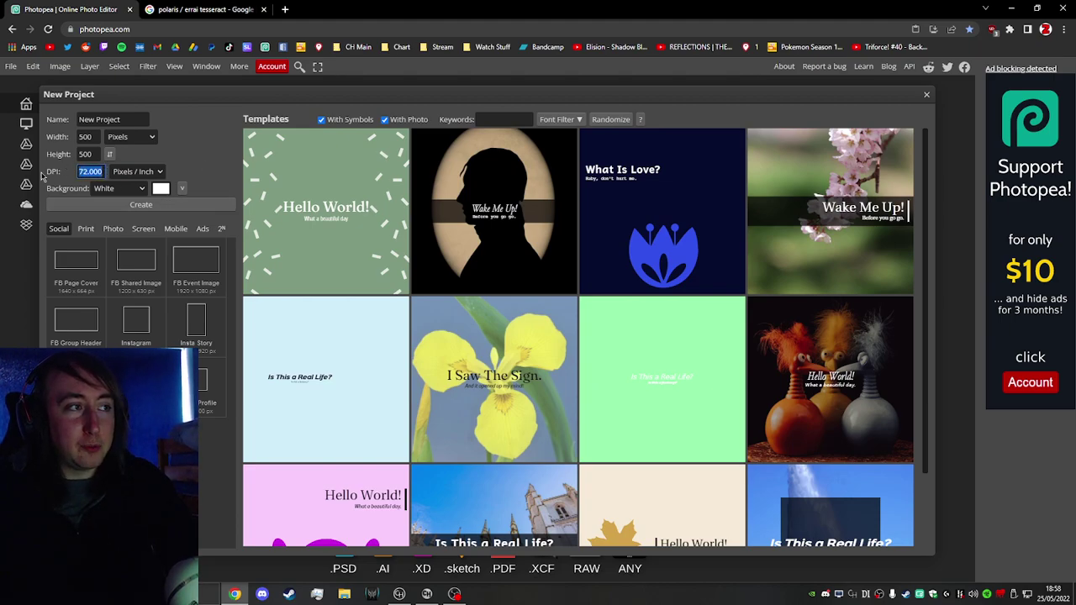
click(198, 169)
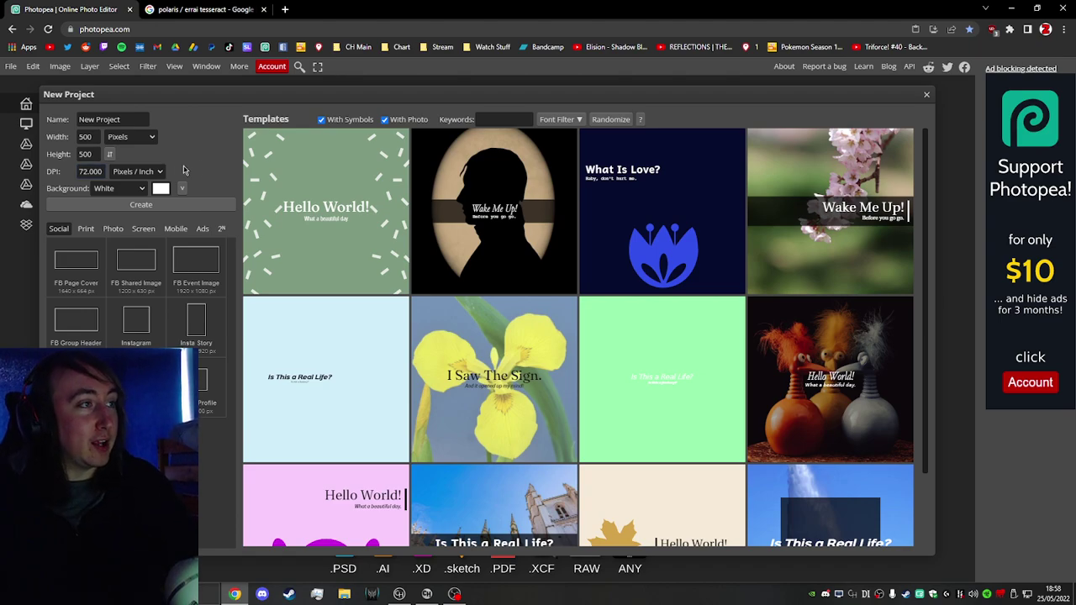
click(106, 207)
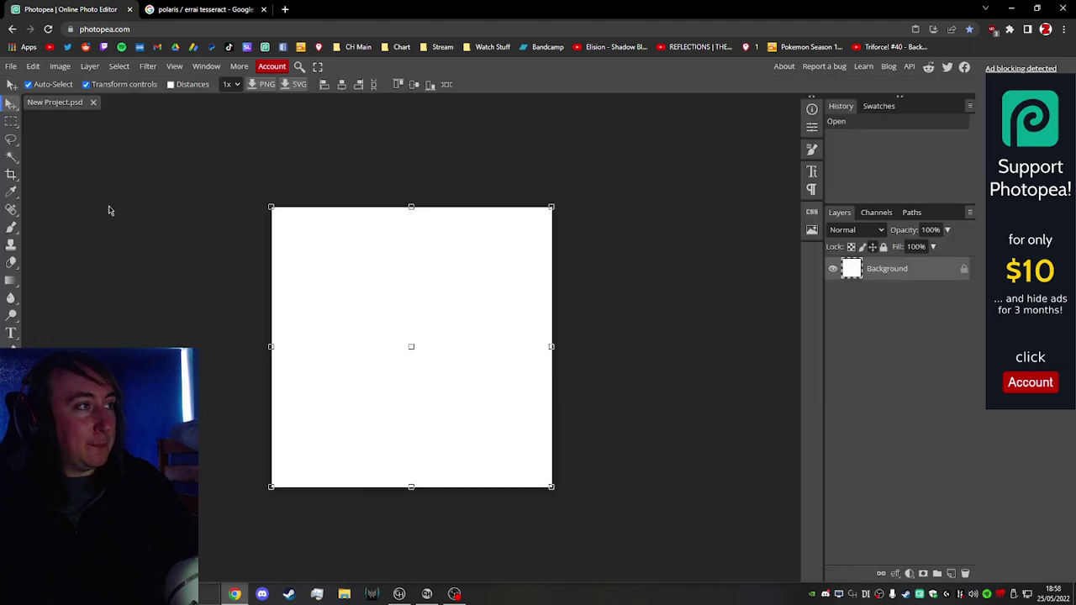
- Create a second new project 1920 by 1080 pixels with a white background
click(11, 66)
click(25, 82)
double_click(100, 137)
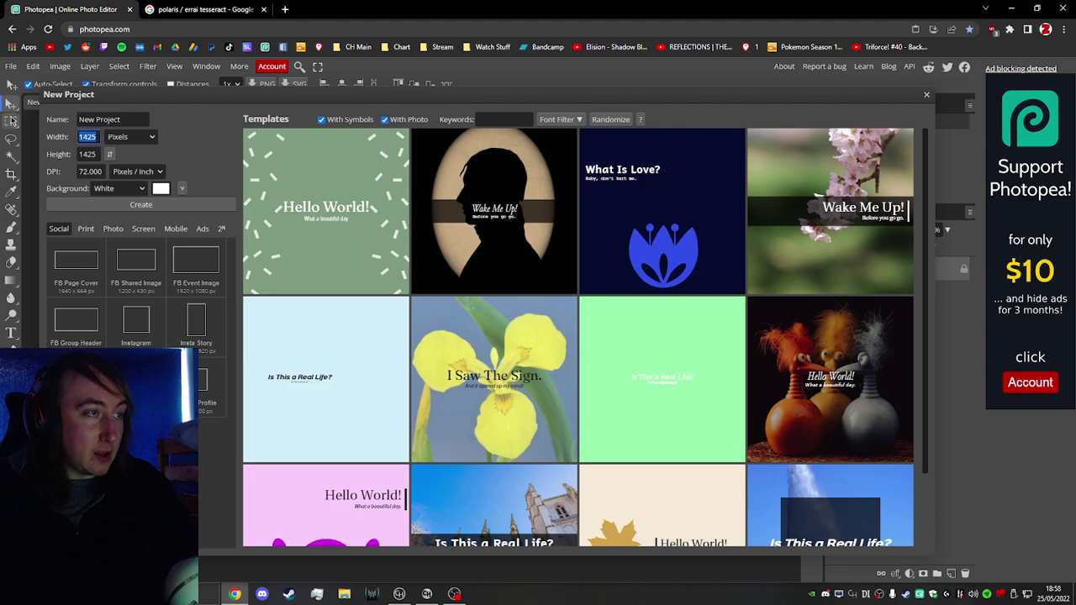
text(1920)
key(Tab)
text(1080)
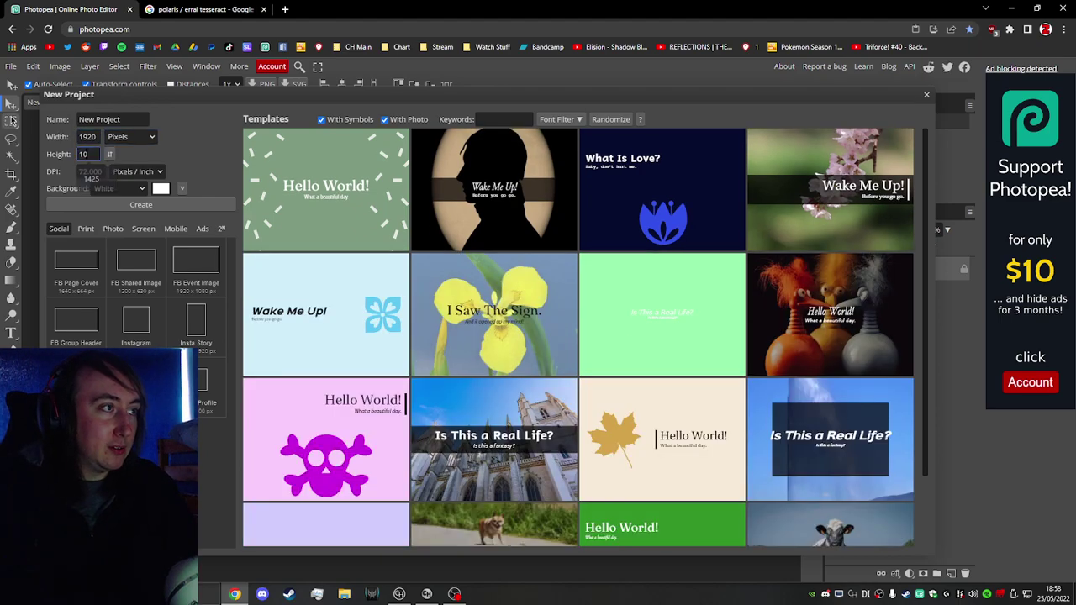
click(134, 207)
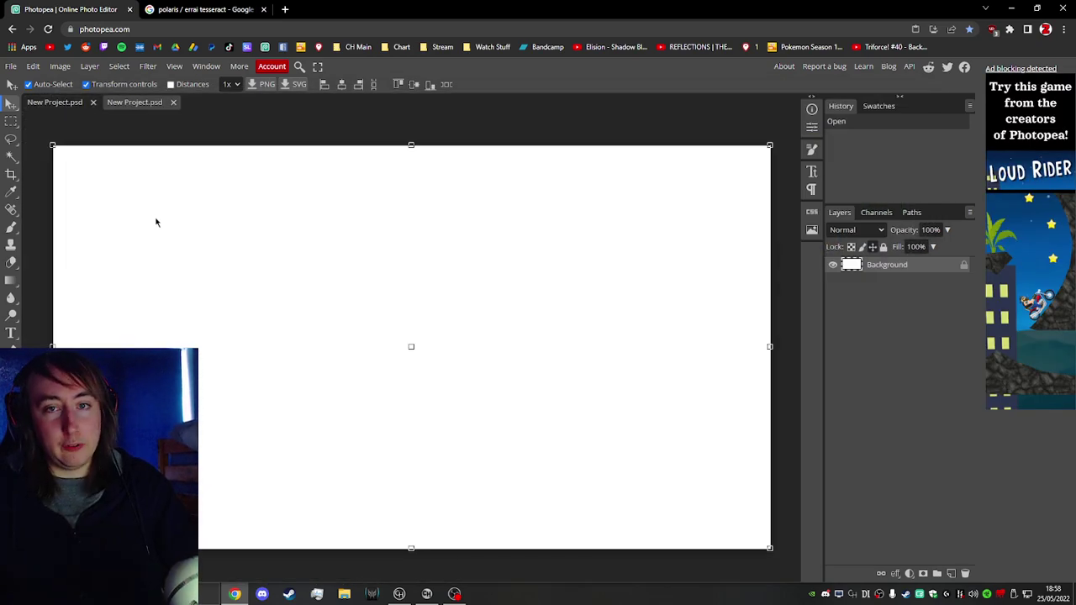
- Paste the cover image into the 500 by 500 project and scale it to 27.79%, aligned to the canvas's upper-left corner
click(59, 103)
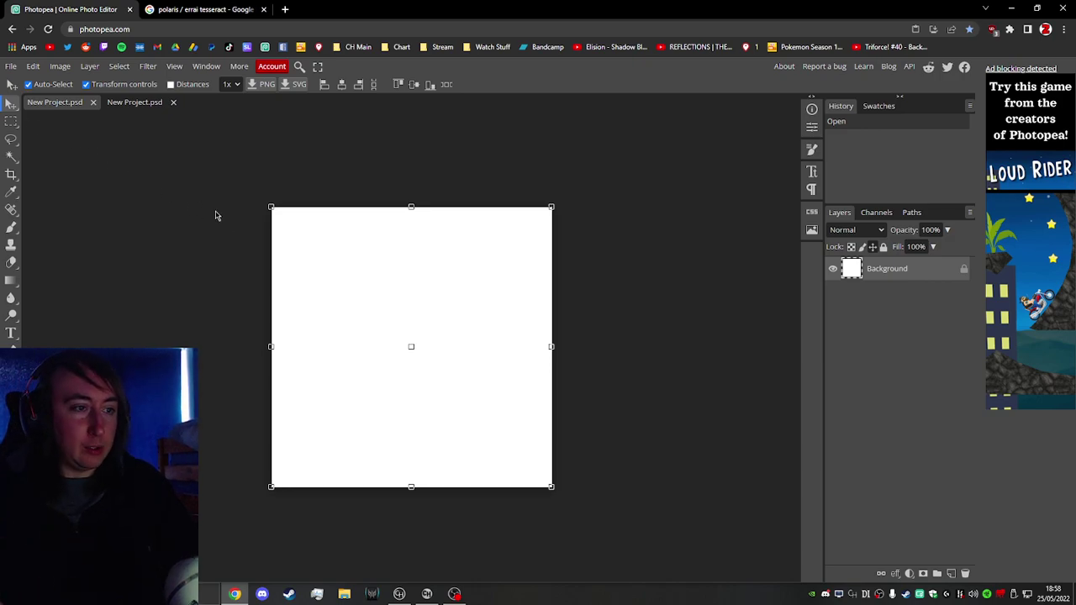
key(ctrl+v)
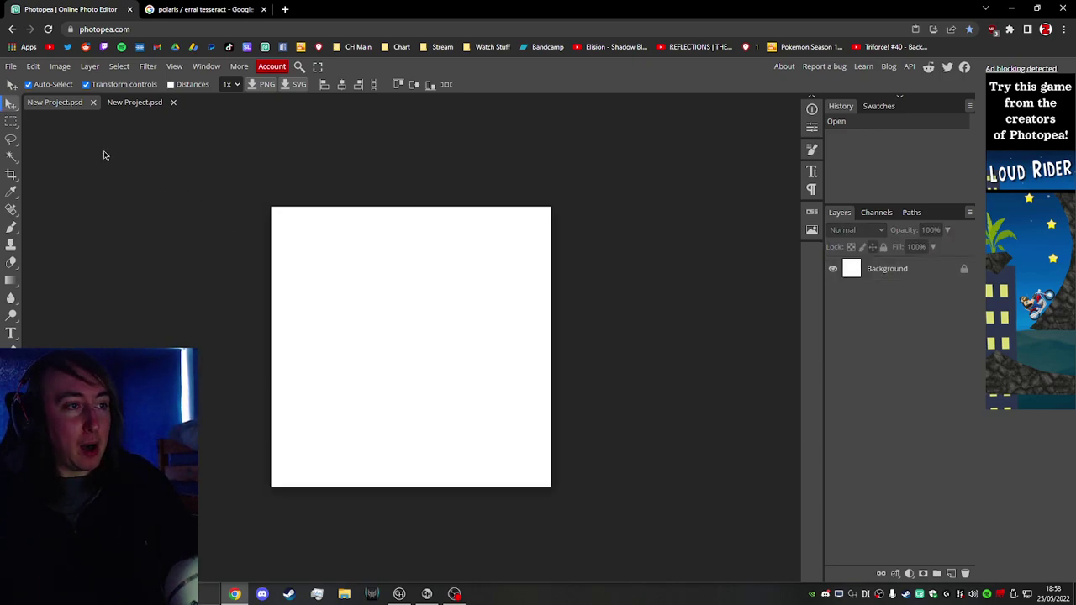
drag(302, 235, 348, 324)
drag(412, 358, 322, 255)
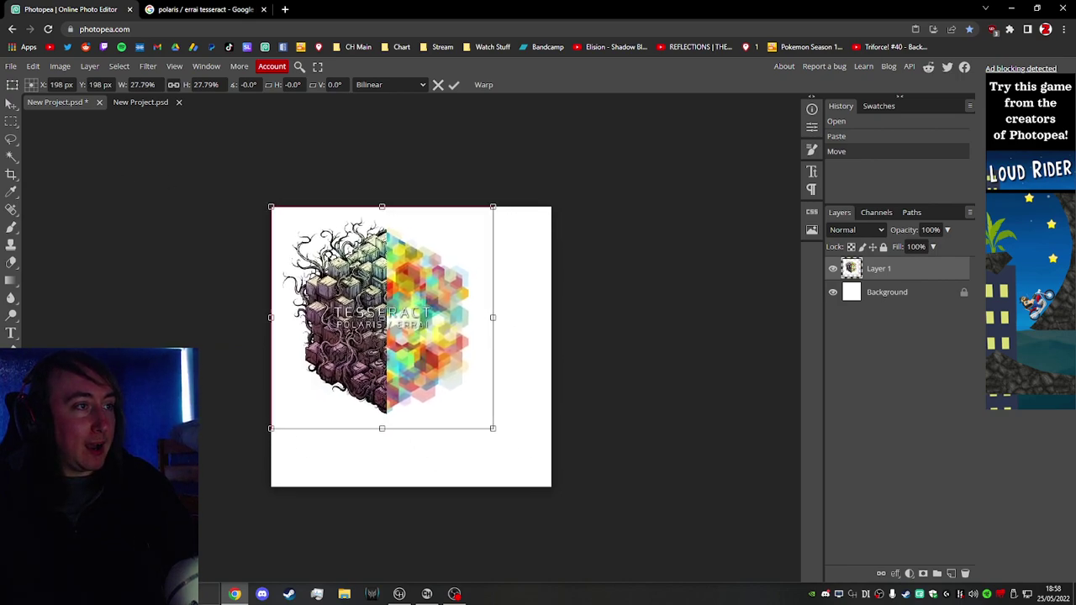
click(11, 103)
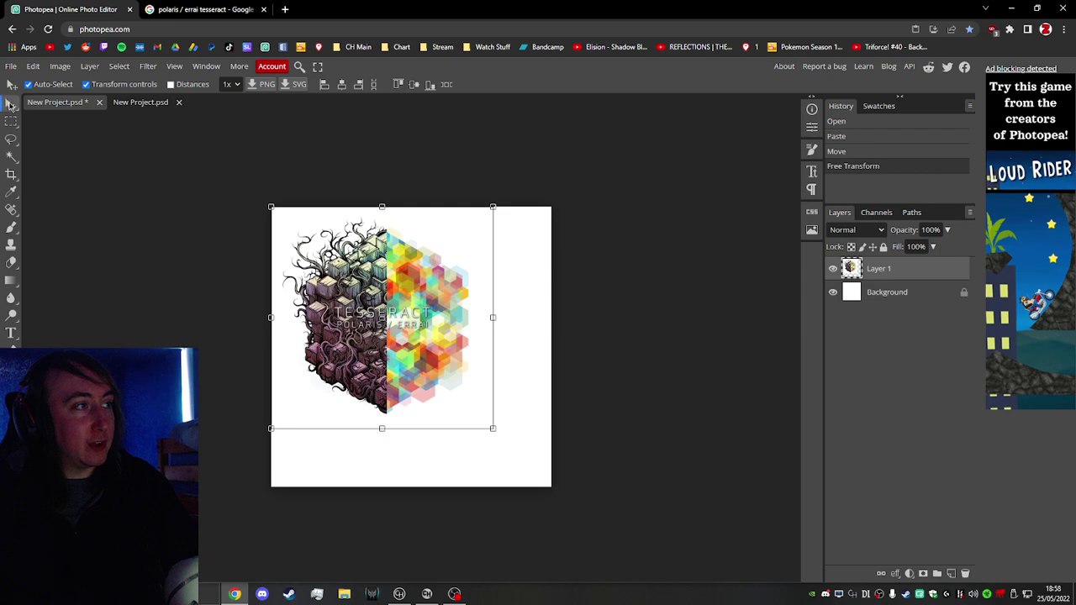
- Enlarge the cover layer to 126.26% so it fills the whole square canvas, and apply the transform
drag(386, 353, 421, 379)
drag(492, 429, 552, 486)
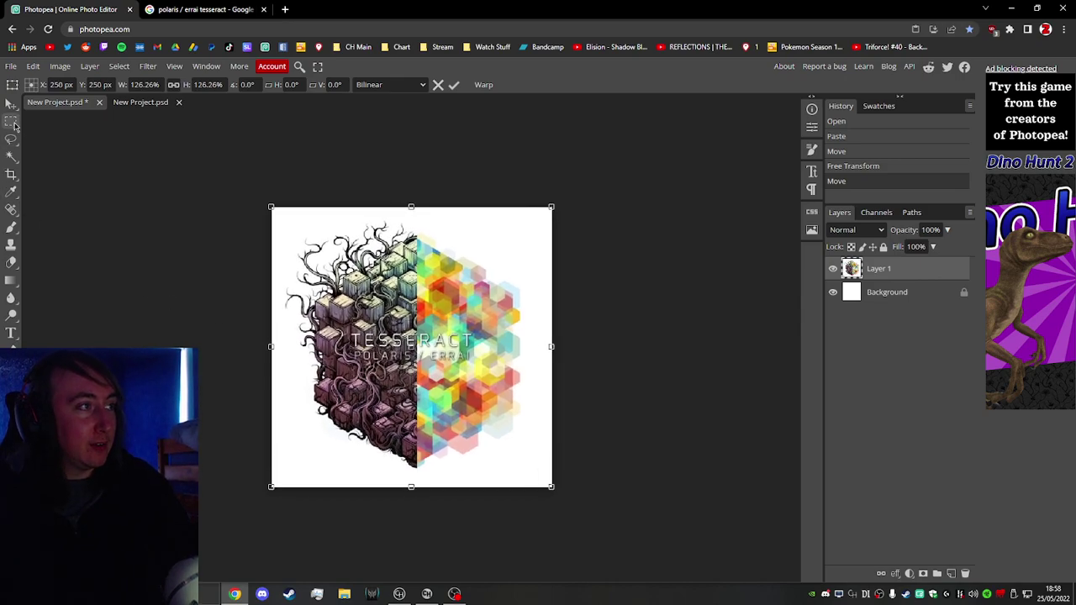
click(11, 120)
click(149, 230)
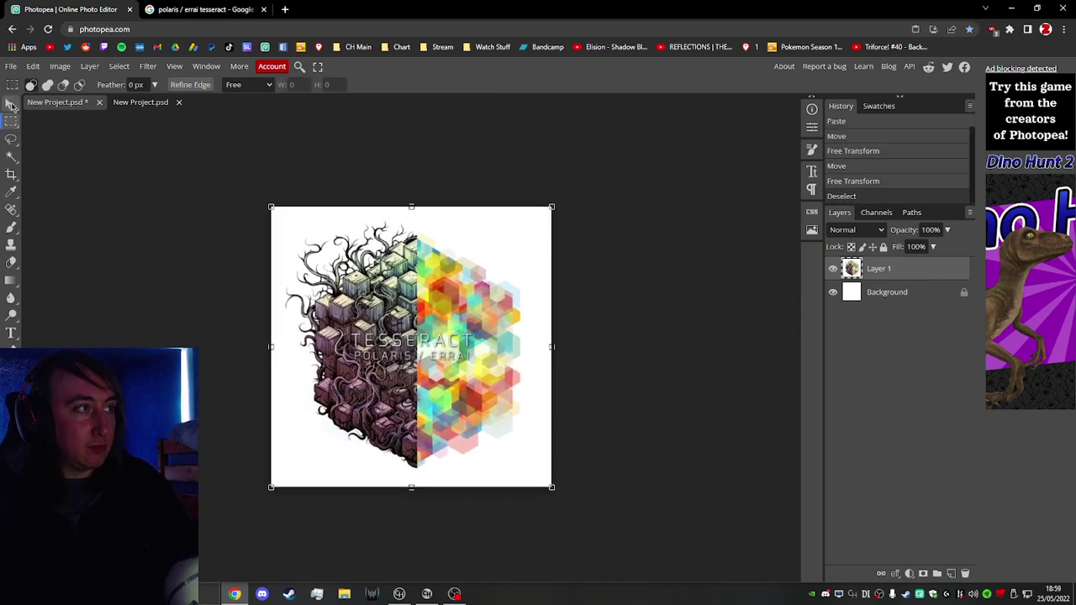
click(11, 102)
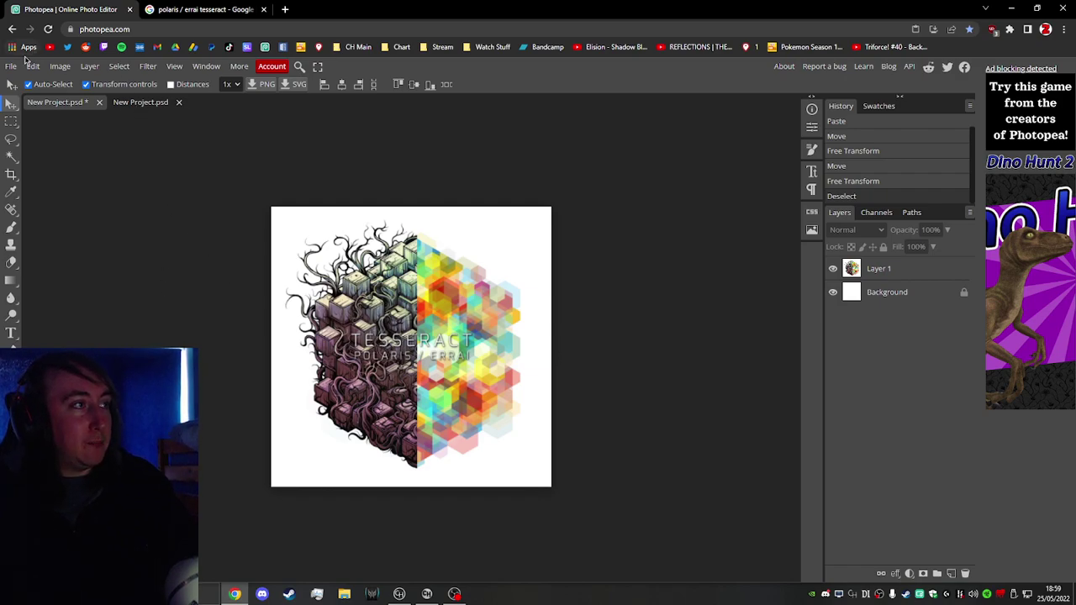
- Paste the cover image into the 1920 by 1080 project and move it so its upper part sits within the canvas
click(139, 105)
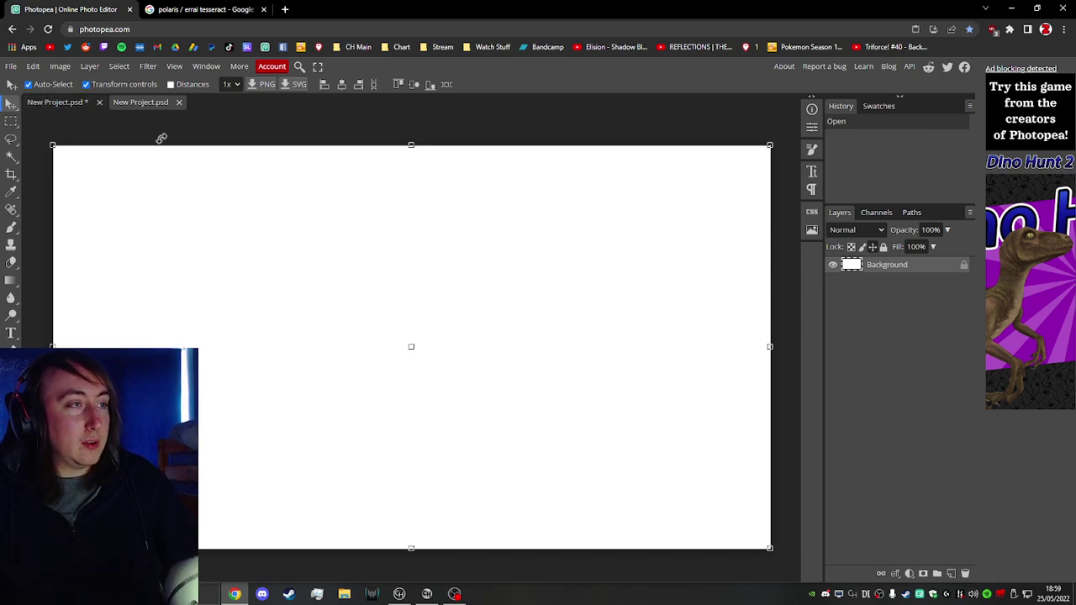
key(ctrl+v)
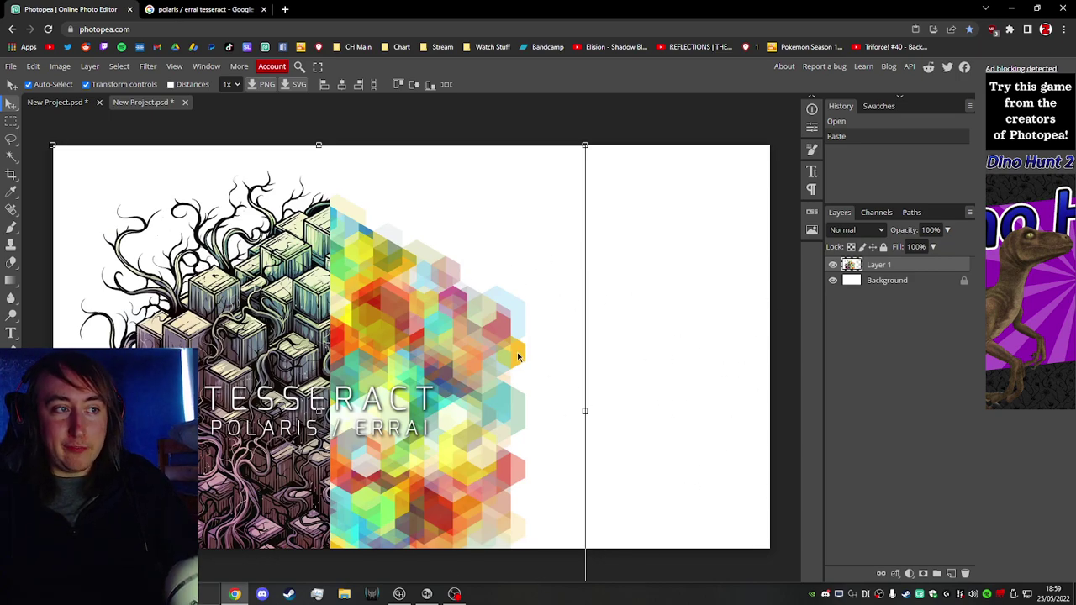
scroll(519, 355, down, 2)
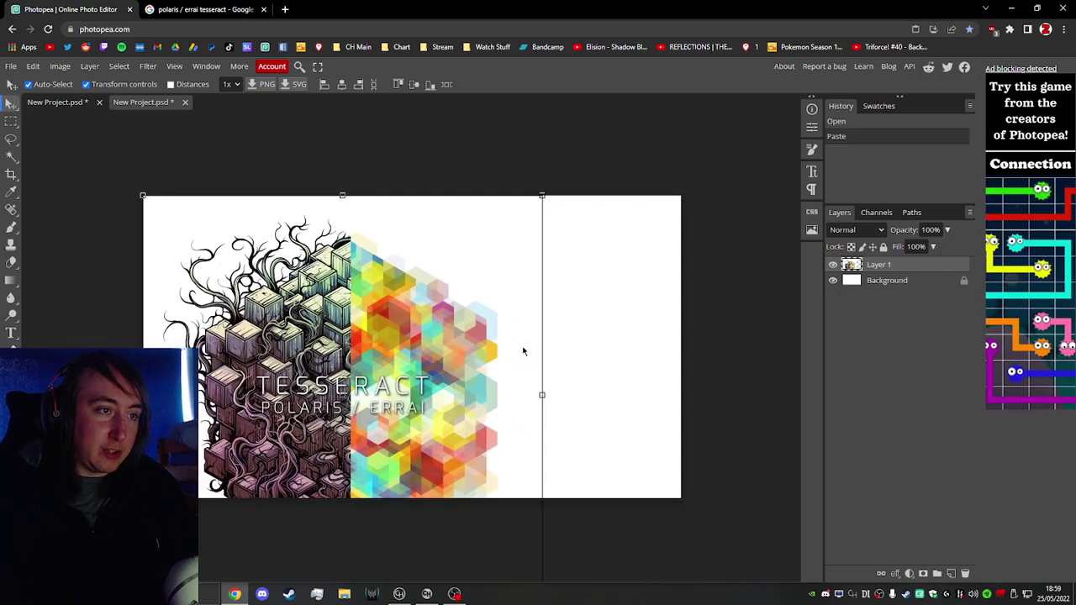
scroll(522, 351, down, 3)
scroll(530, 335, up, 1)
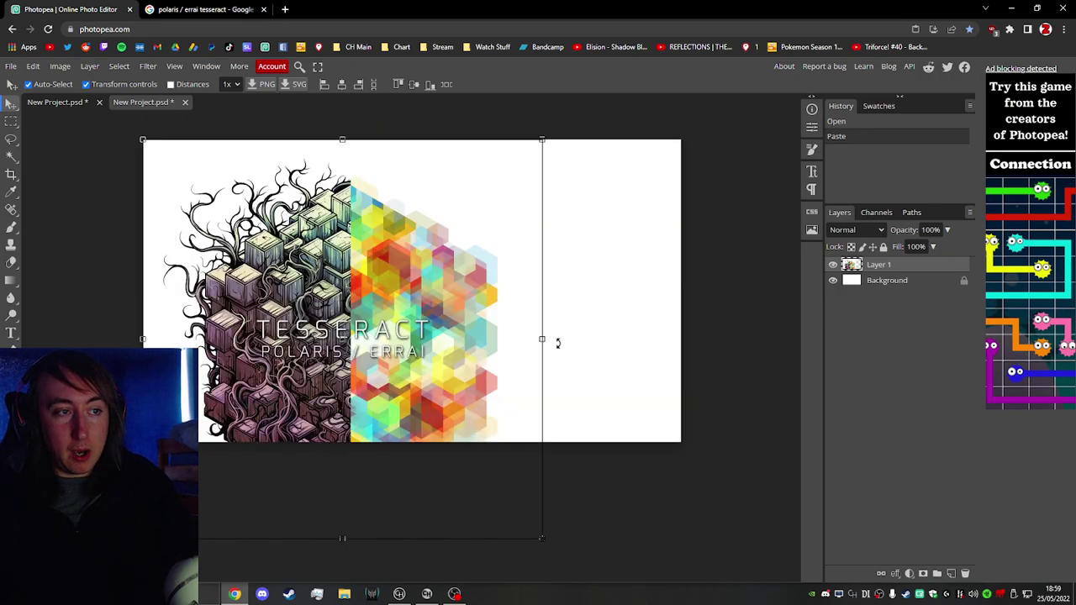
scroll(607, 359, down, 1)
scroll(607, 359, up, 2)
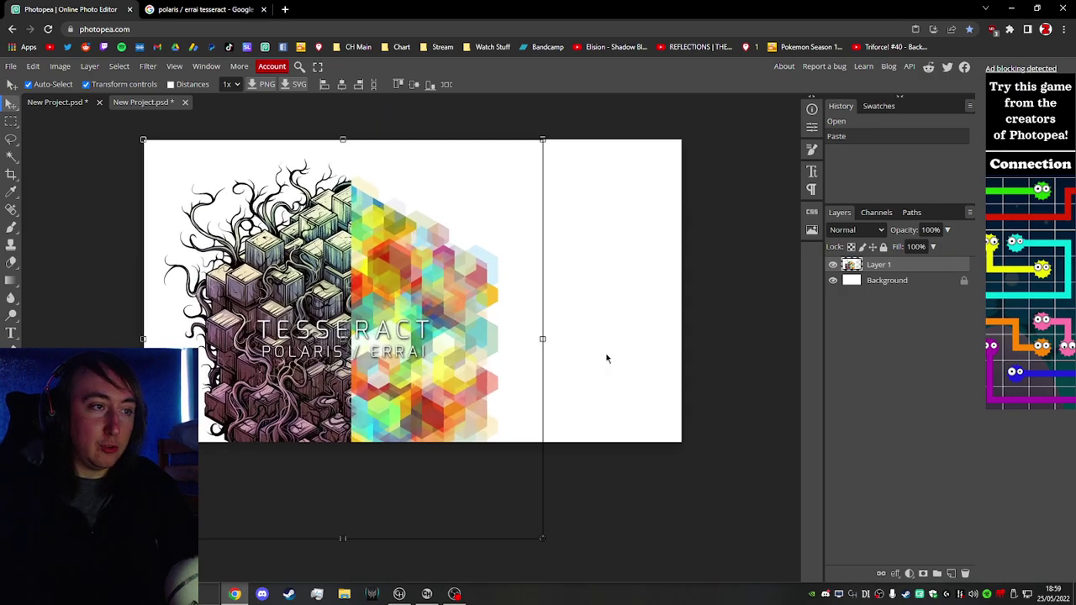
scroll(607, 359, down, 1)
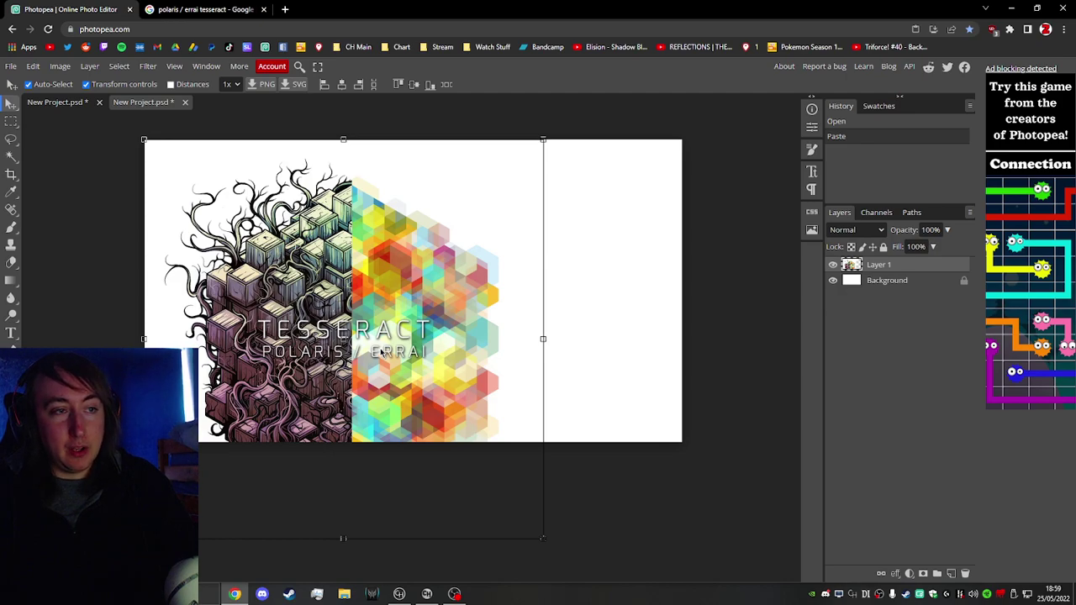
drag(266, 347, 326, 296)
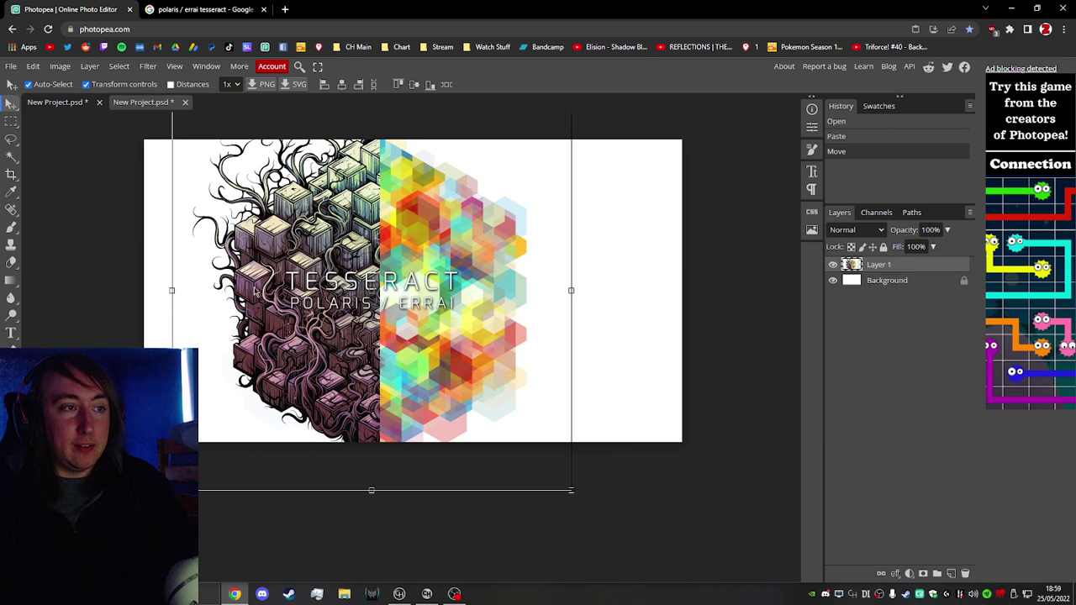
drag(485, 379, 452, 419)
drag(405, 363, 479, 392)
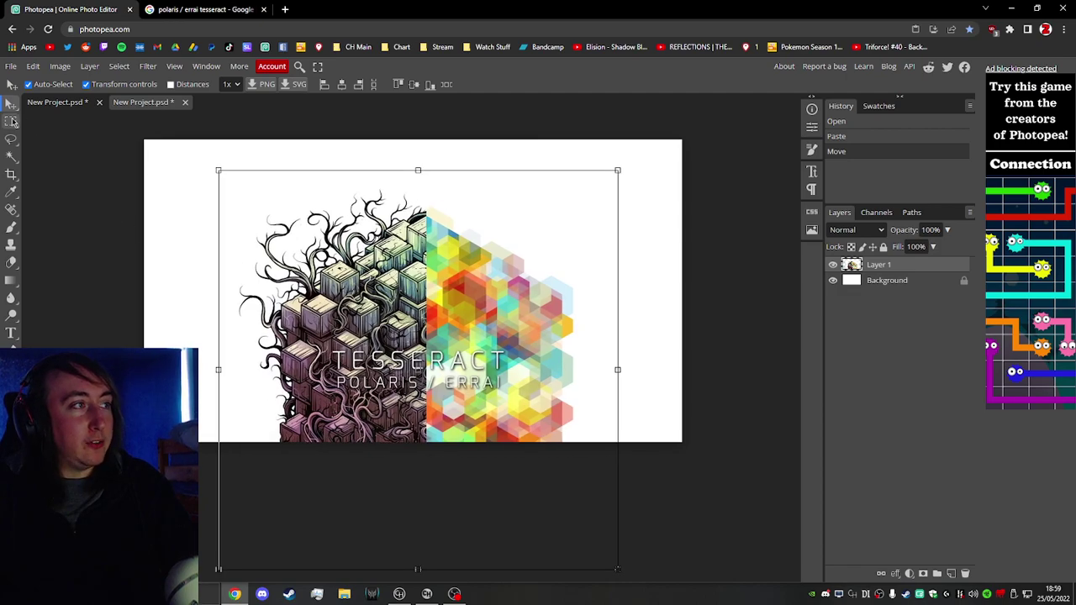
- Replace the cover layer with only its upper part, cut out with a rectangular selection just above the title and pasted back
click(11, 120)
drag(196, 153, 638, 347)
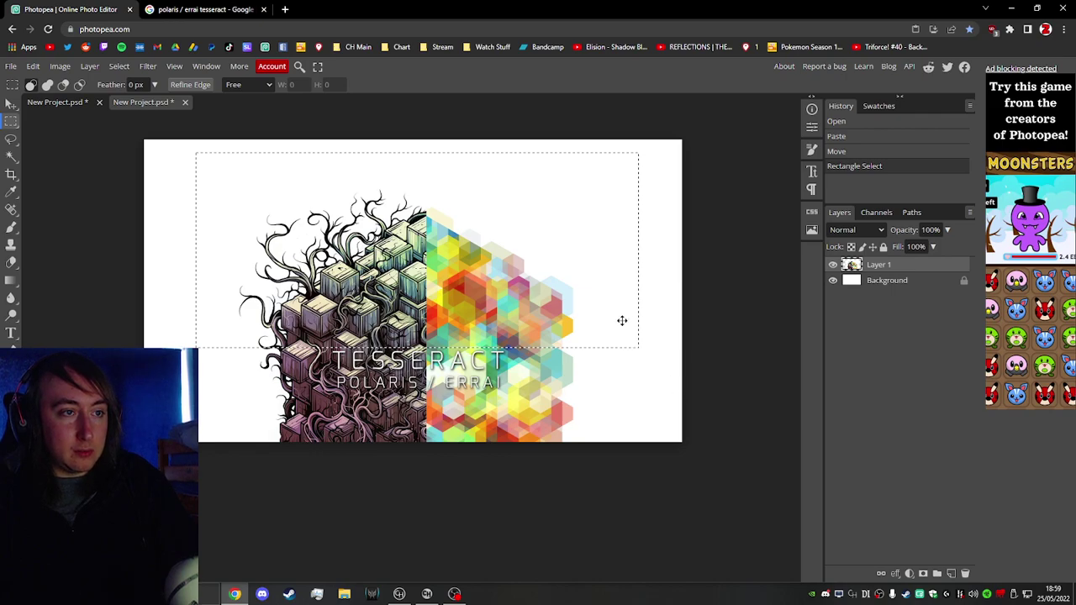
key(Delete)
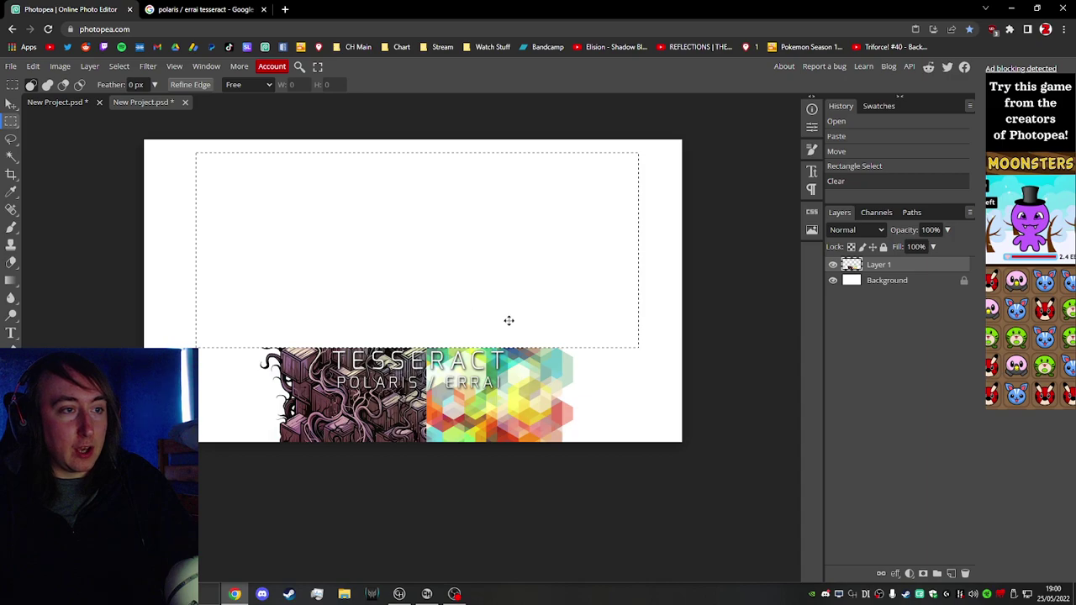
click(680, 367)
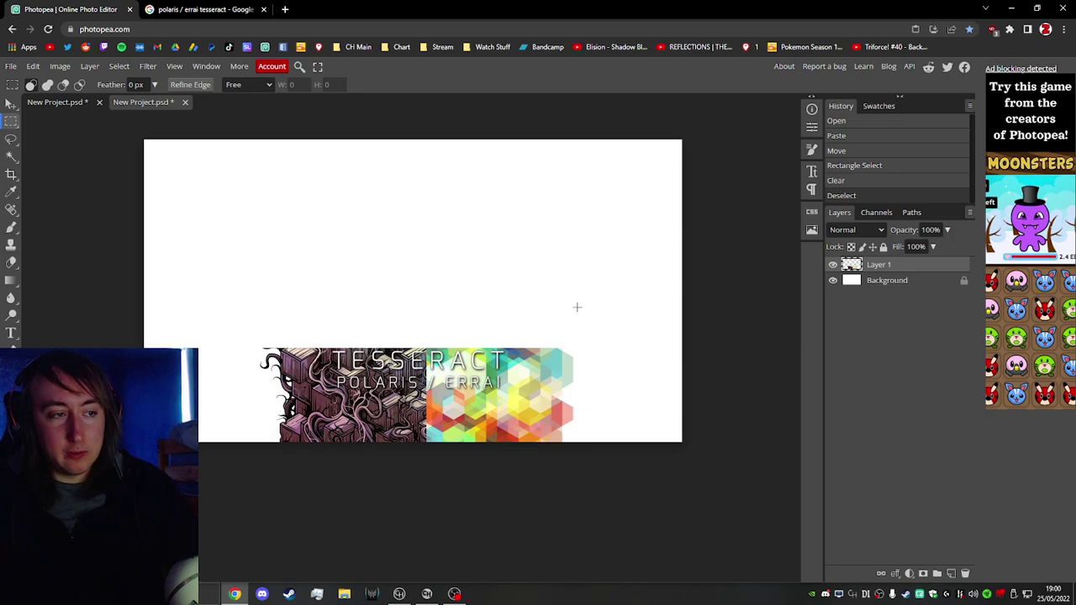
key(Delete)
key(ctrl+v)
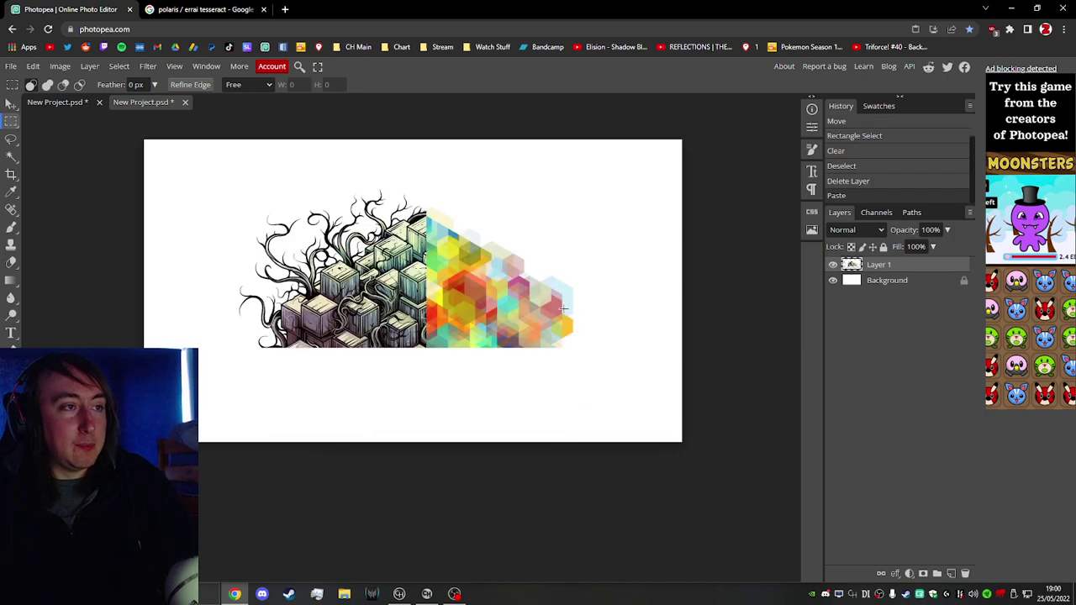
- Try placing the cut-out cover layer against the canvas's lower edge, enlarging it to 158.60%, and applying the transform
key(v)
drag(573, 310, 485, 408)
drag(546, 262, 745, 174)
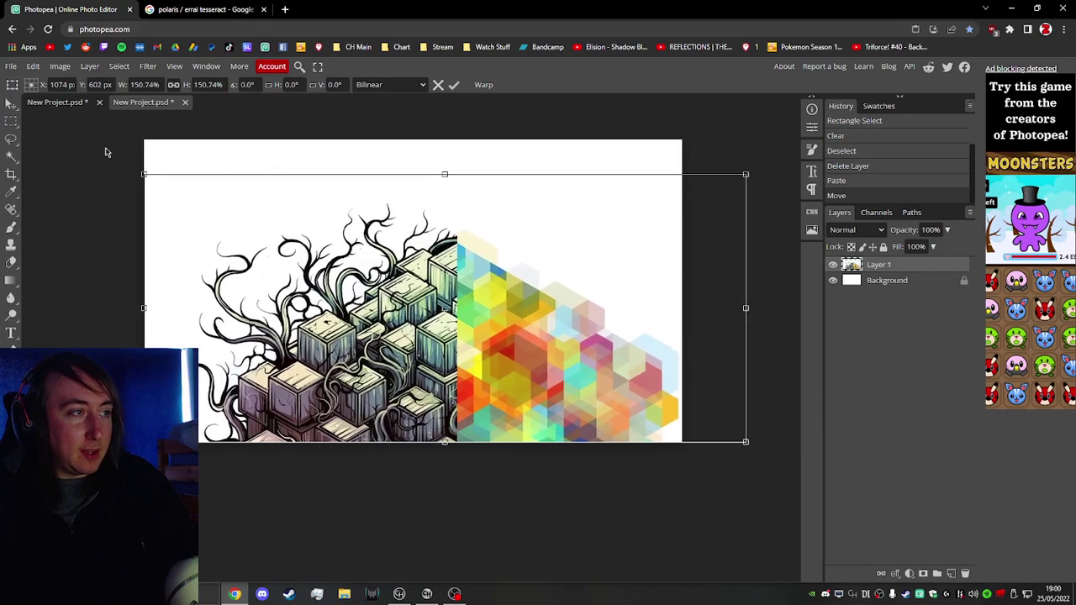
drag(144, 174, 126, 164)
drag(114, 159, 112, 158)
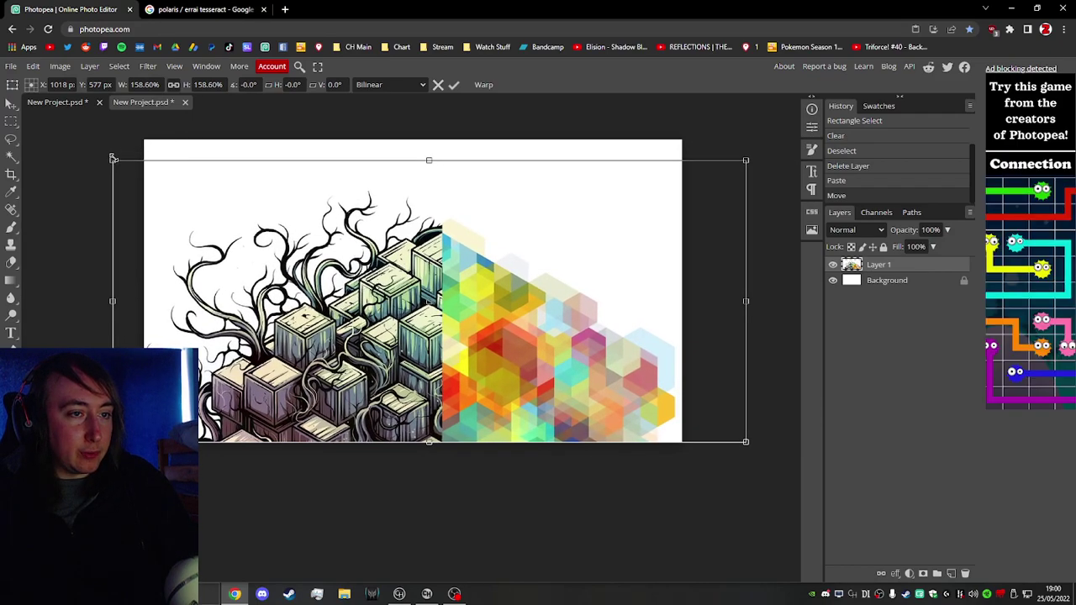
drag(267, 262, 266, 264)
click(14, 122)
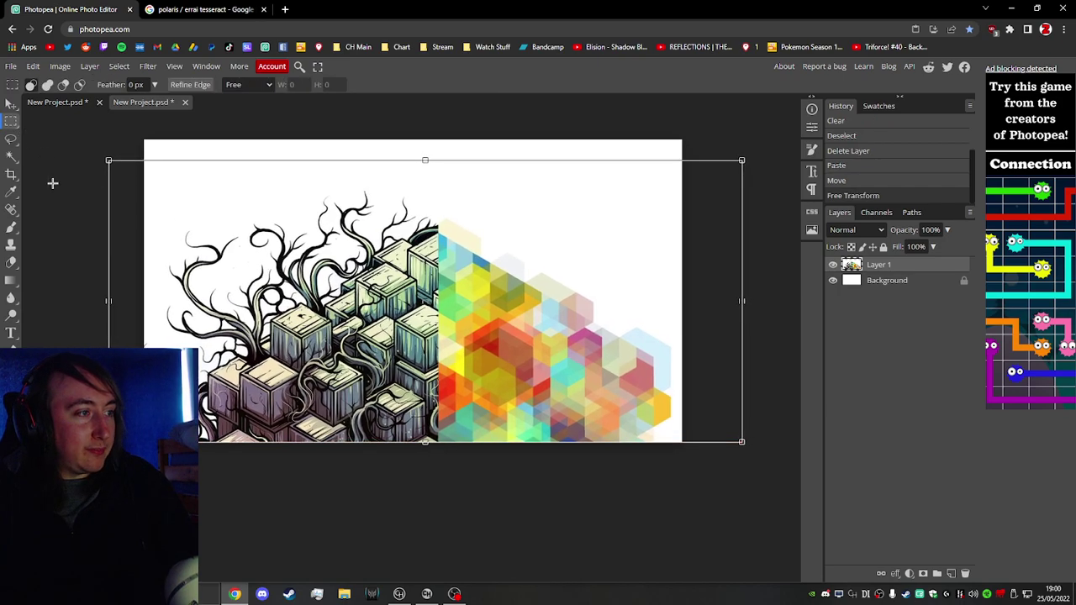
- Try centring the cut-out layer horizontally and enlarging it by 133.36% so the artwork fills the canvas, and apply the transform
click(12, 103)
drag(107, 284, 87, 284)
mouse_move(403, 334)
mouse_down()
mouse_move(393, 335)
mouse_move(412, 333)
mouse_up()
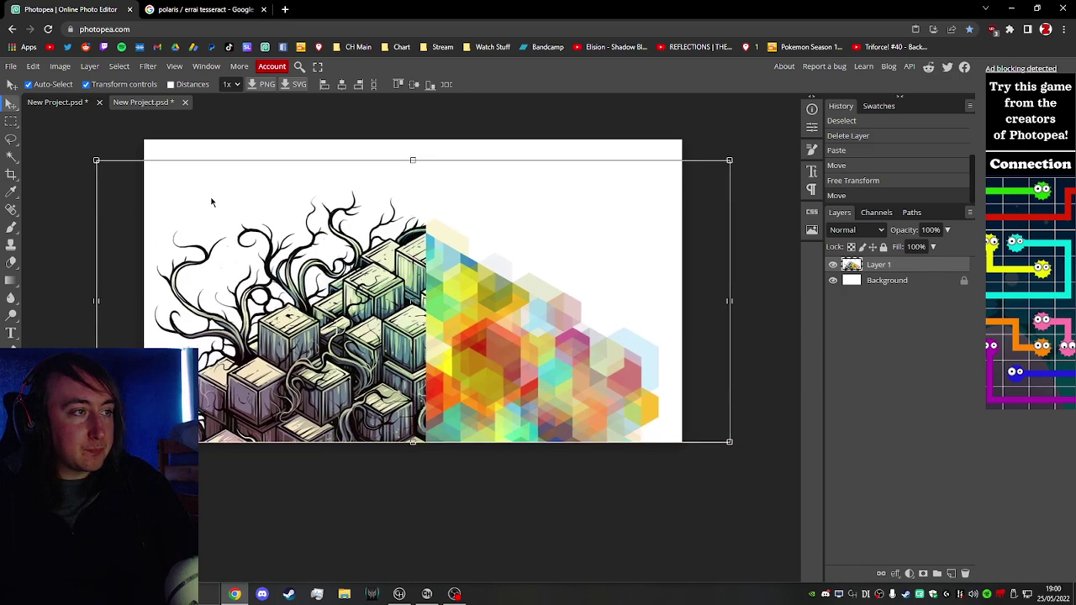
drag(729, 162, 510, 197)
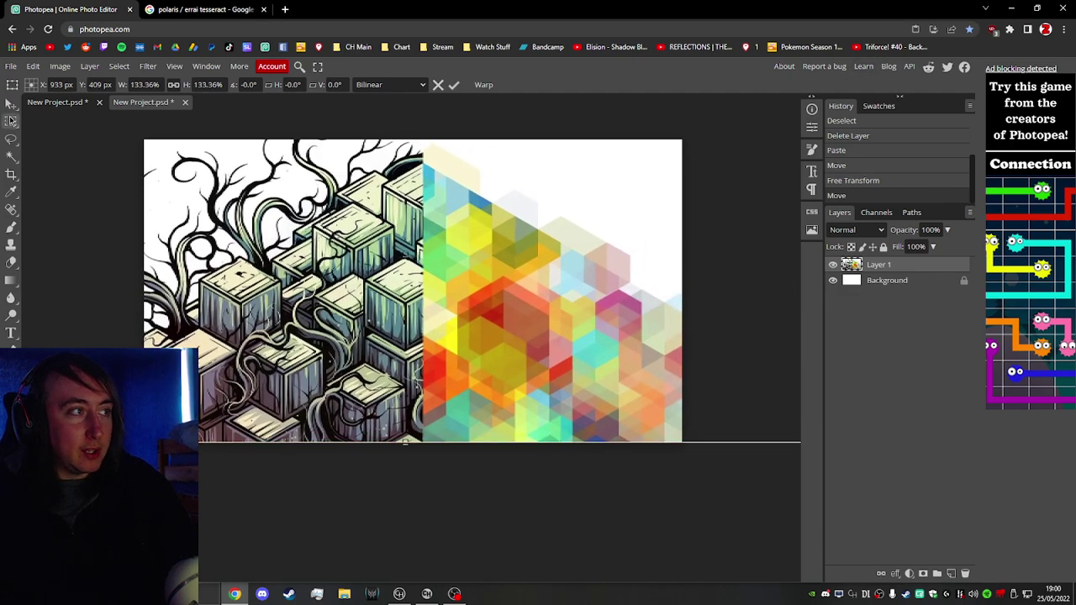
click(12, 120)
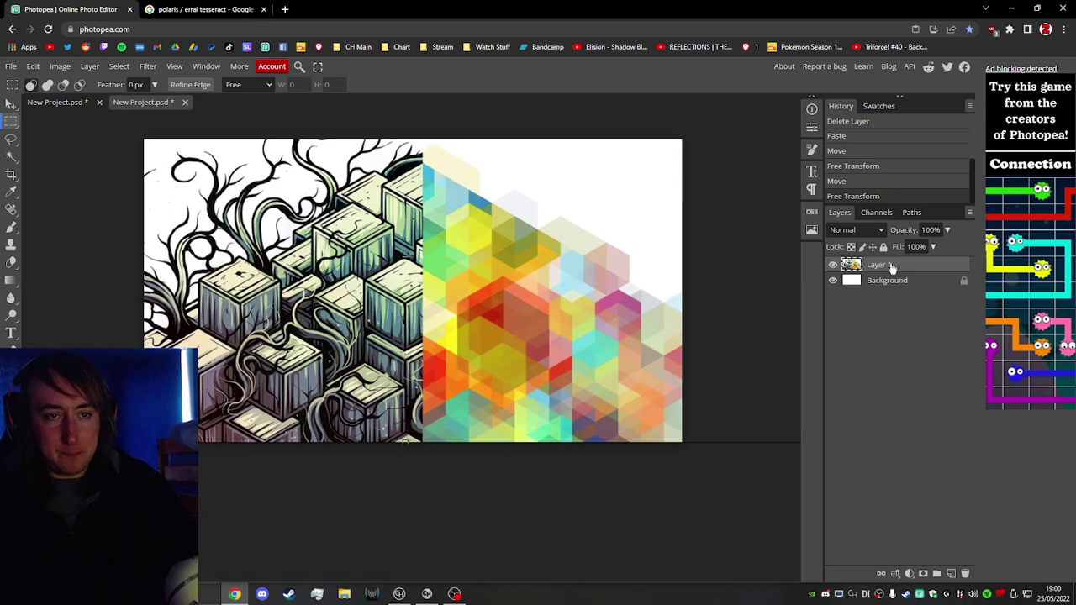
key(Delete)
key(Delete)
click(76, 103)
drag(272, 207, 580, 504)
key(ctrl+c)
click(131, 102)
key(ctrl+v)
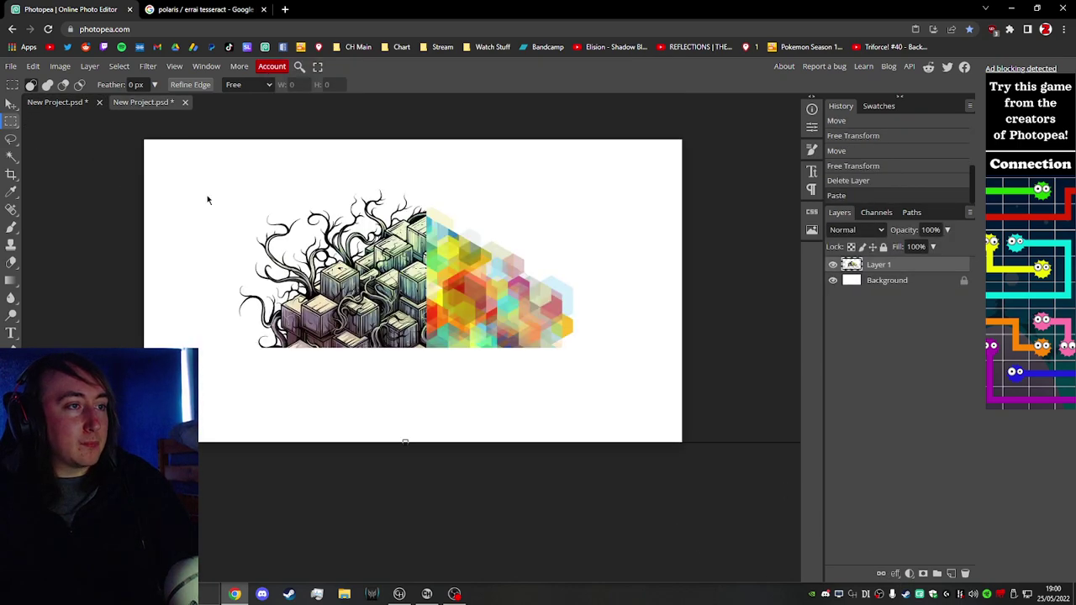
key(ctrl+z)
key(ctrl+z)
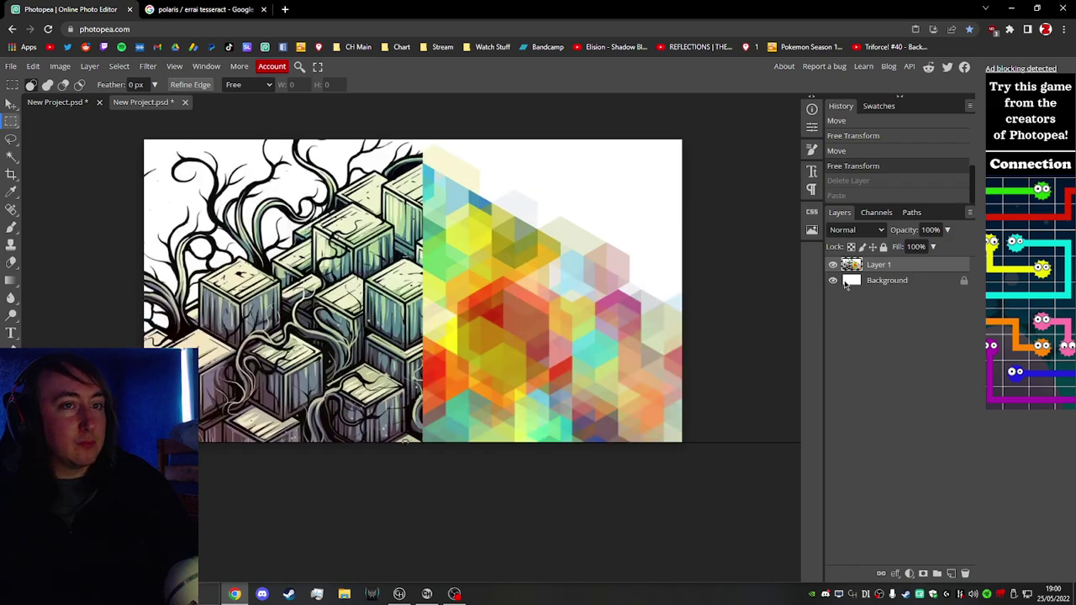
- Delete the cut-out layer, copy the full Polaris / Errai cover from the image search, and paste it into the 1920 by 1080 project
key(Delete)
click(206, 9)
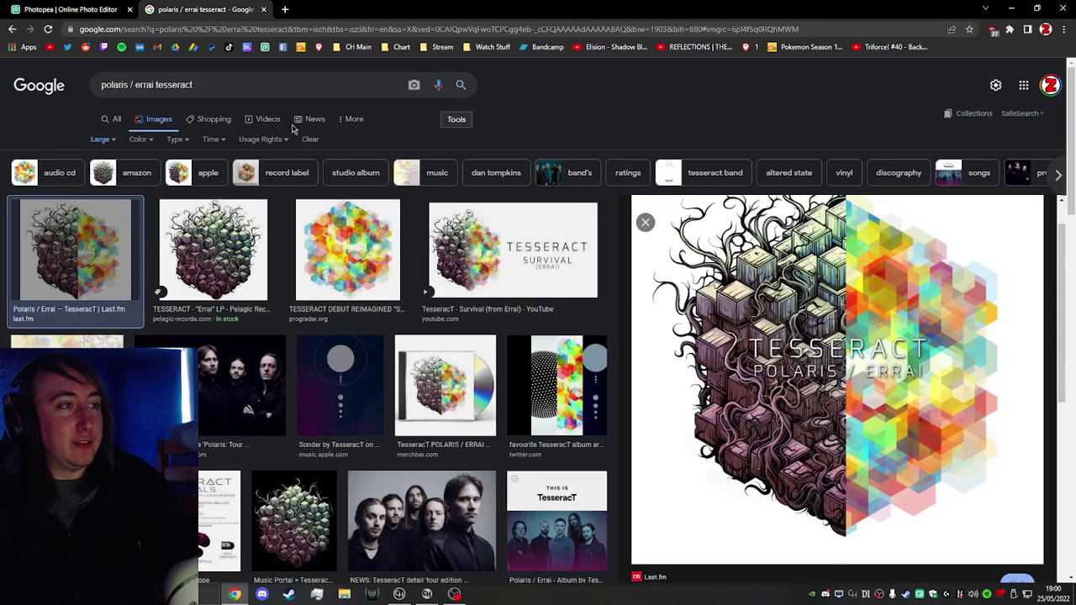
right_click(838, 358)
click(881, 488)
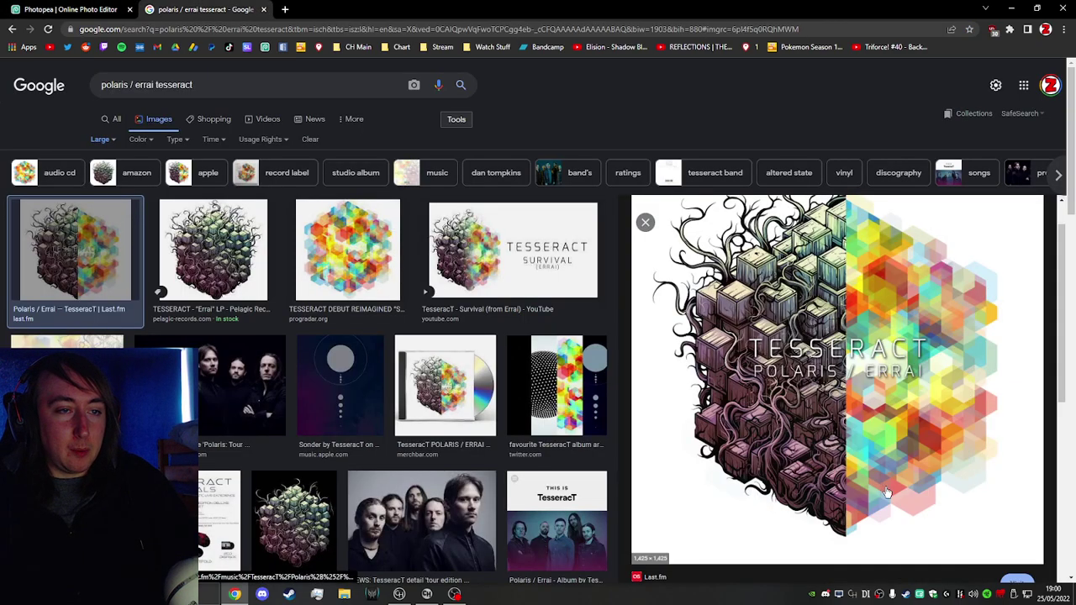
click(71, 9)
key(ctrl+v)
drag(337, 221, 261, 248)
key(ctrl+d)
click(333, 234)
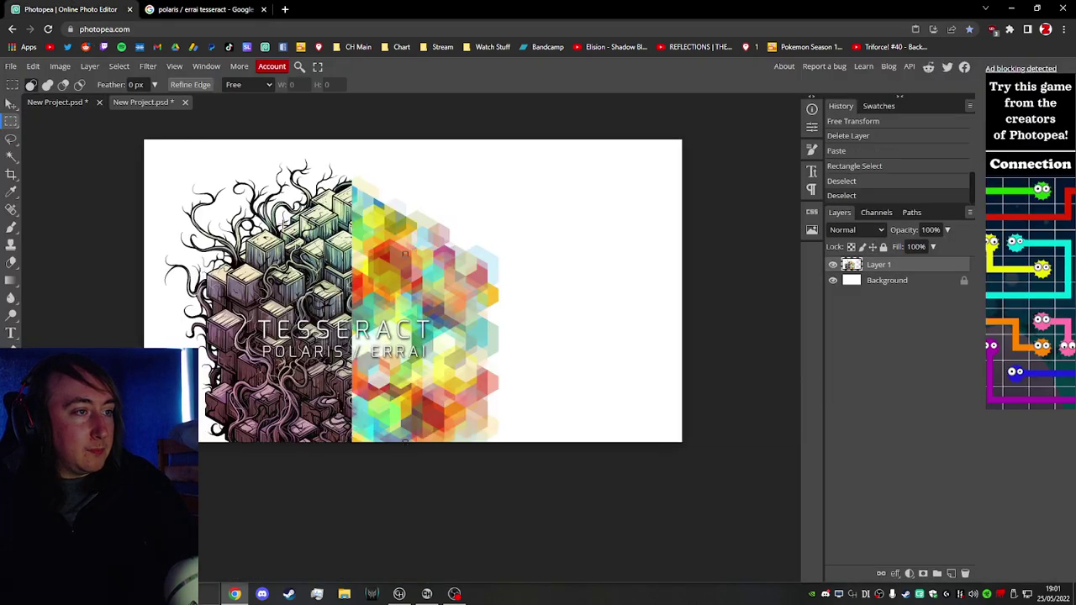
- Scale the cover layer to 186.25%, centred horizontally with its upper edge on the canvas's upper edge, and apply the transform
click(10, 101)
drag(581, 555, 622, 564)
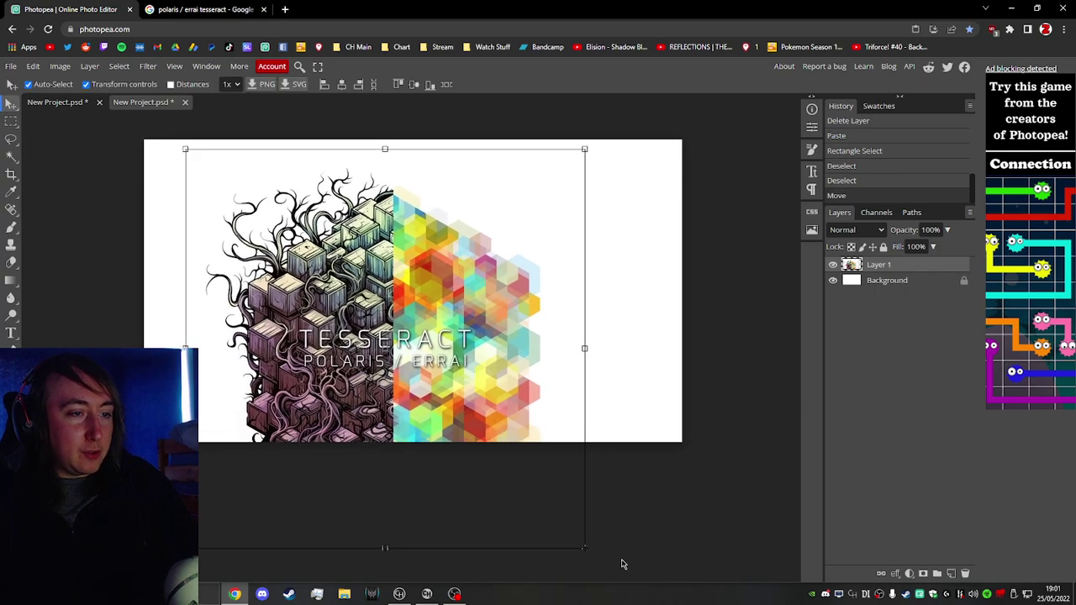
drag(585, 148, 679, 149)
drag(598, 324, 570, 413)
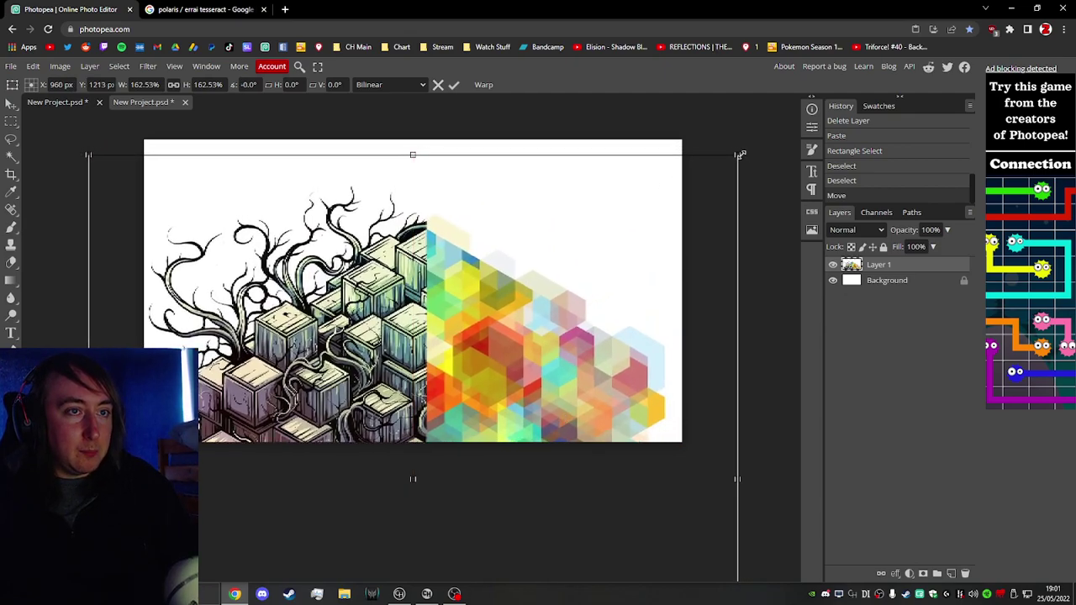
drag(743, 155, 786, 135)
drag(681, 218, 649, 228)
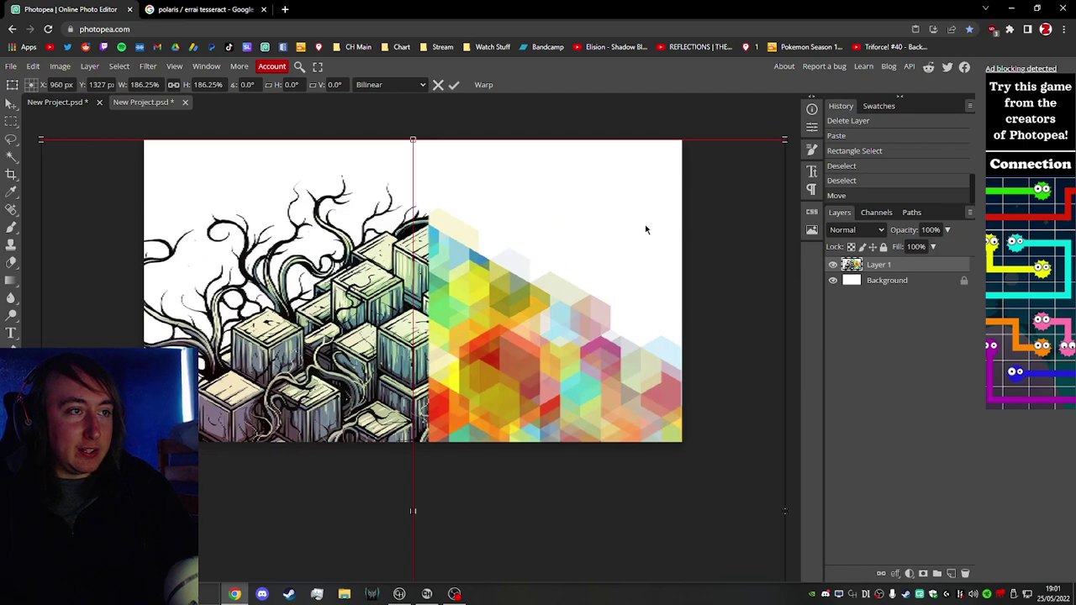
click(11, 120)
- Replace the cover layer with only its visible part by cutting a selection of the whole canvas, deleting the layer and pasting back
click(66, 117)
drag(108, 132, 786, 508)
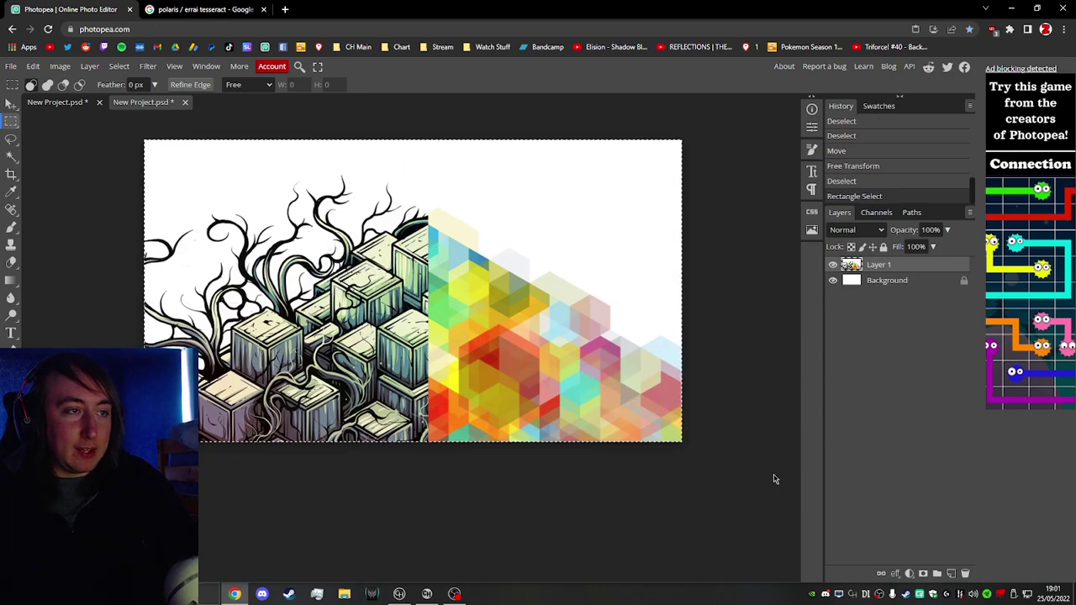
key(Delete)
key(ctrl+d)
key(Delete)
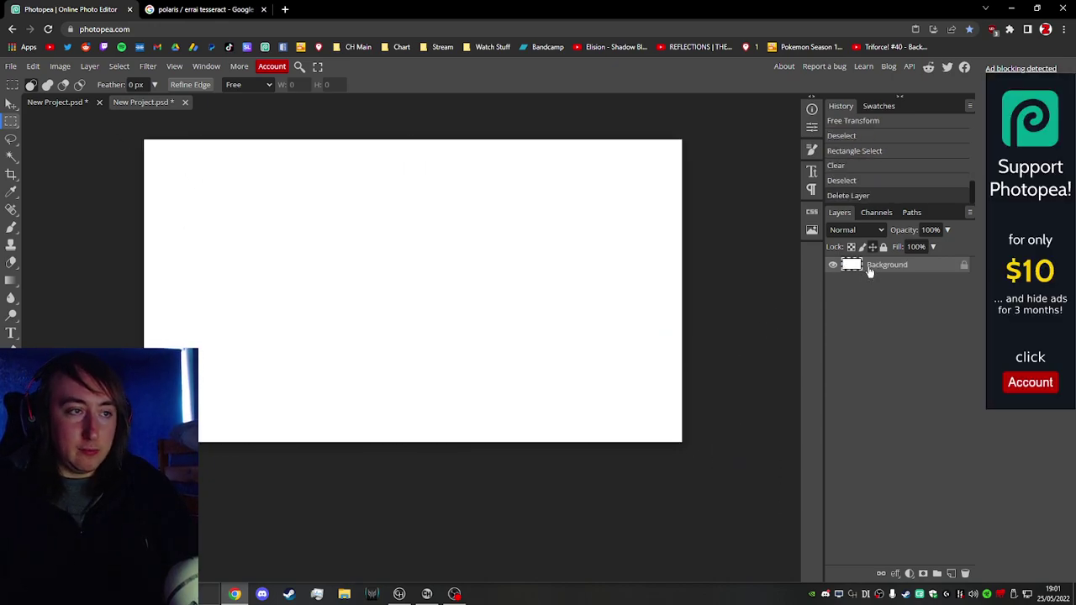
key(ctrl+v)
click(11, 103)
mouse_move(313, 323)
mouse_down()
mouse_move(467, 299)
mouse_move(397, 295)
mouse_move(311, 323)
mouse_up()
click(11, 120)
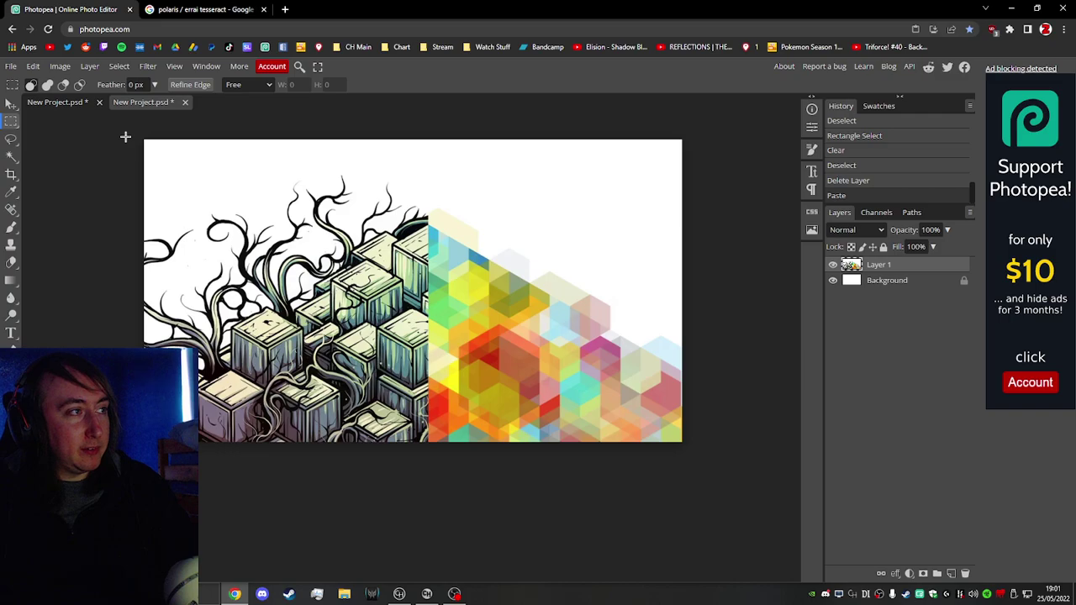
click(11, 103)
drag(307, 126, 637, 120)
key(Return)
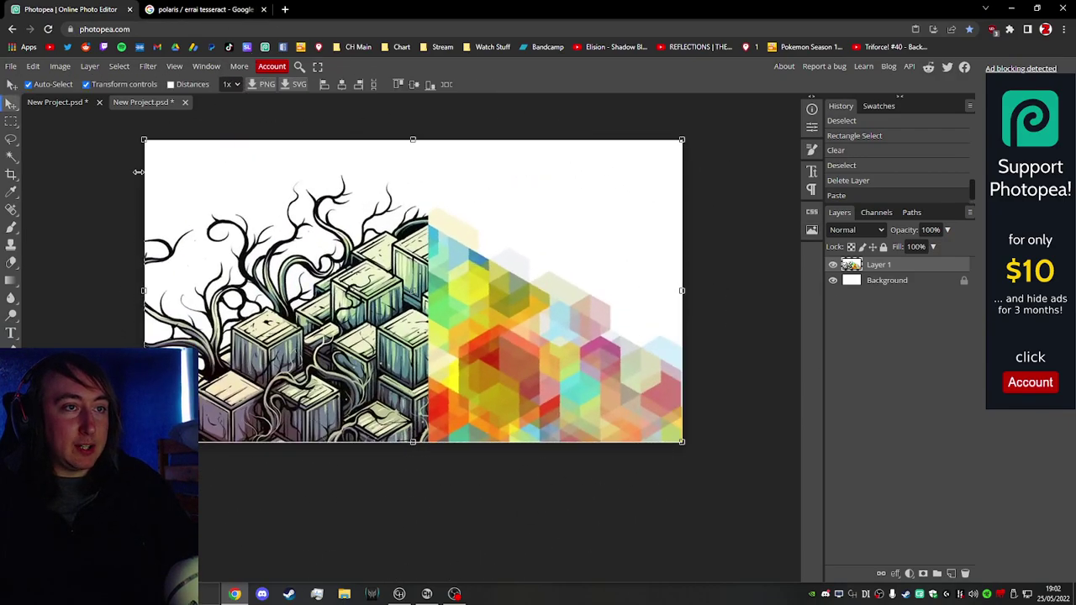
click(12, 121)
key(ctrl+z)
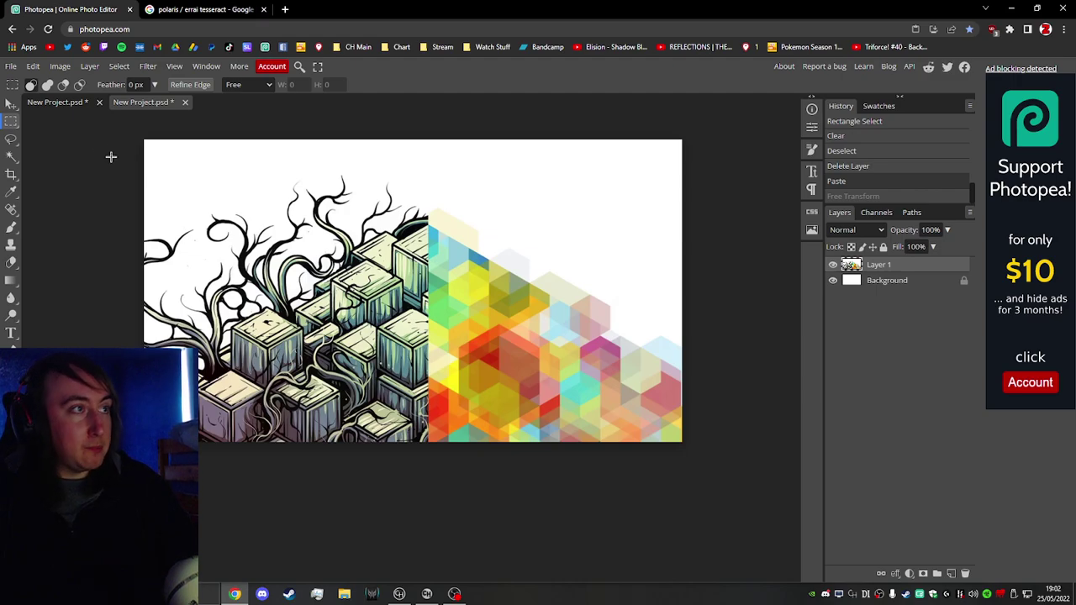
- Open Gaussian Blur for the cover layer with a 7.2 px radius preview, and move its dialog off the artwork's centre
click(147, 67)
click(206, 66)
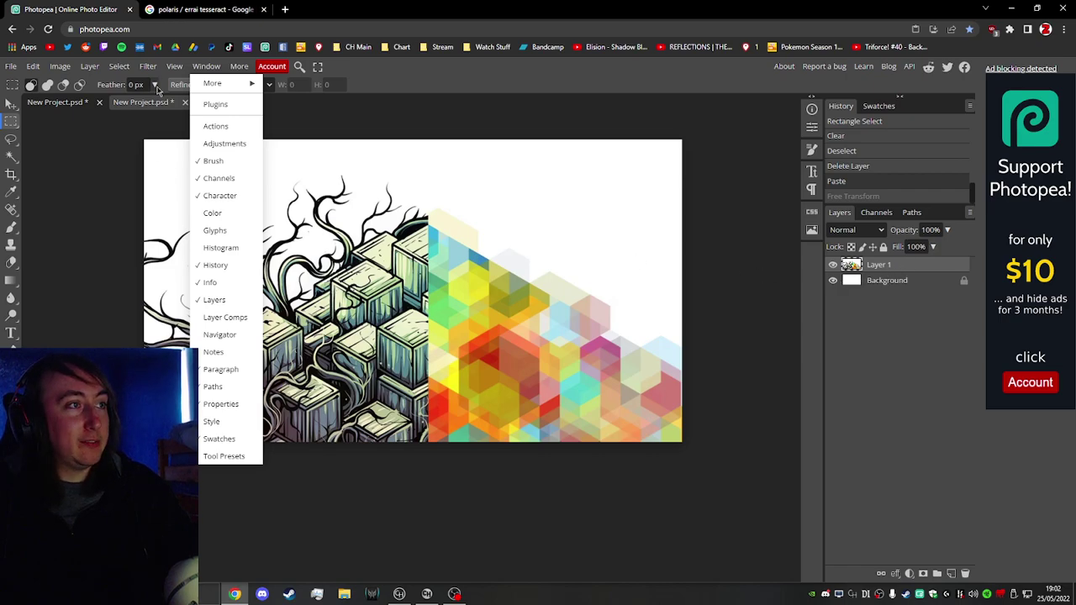
mouse_move(146, 68)
mouse_move(160, 198)
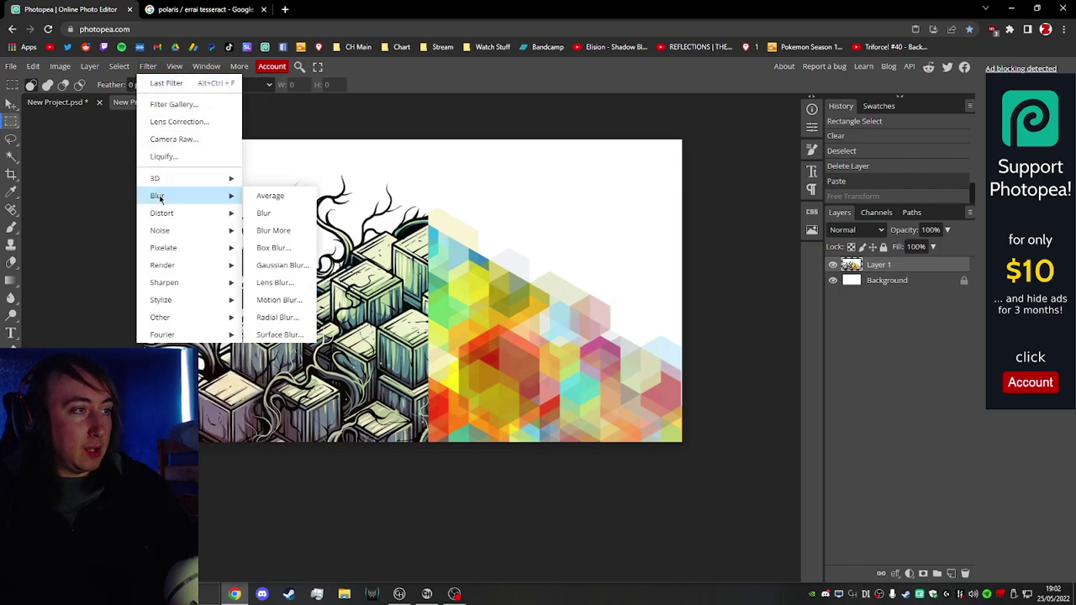
click(281, 265)
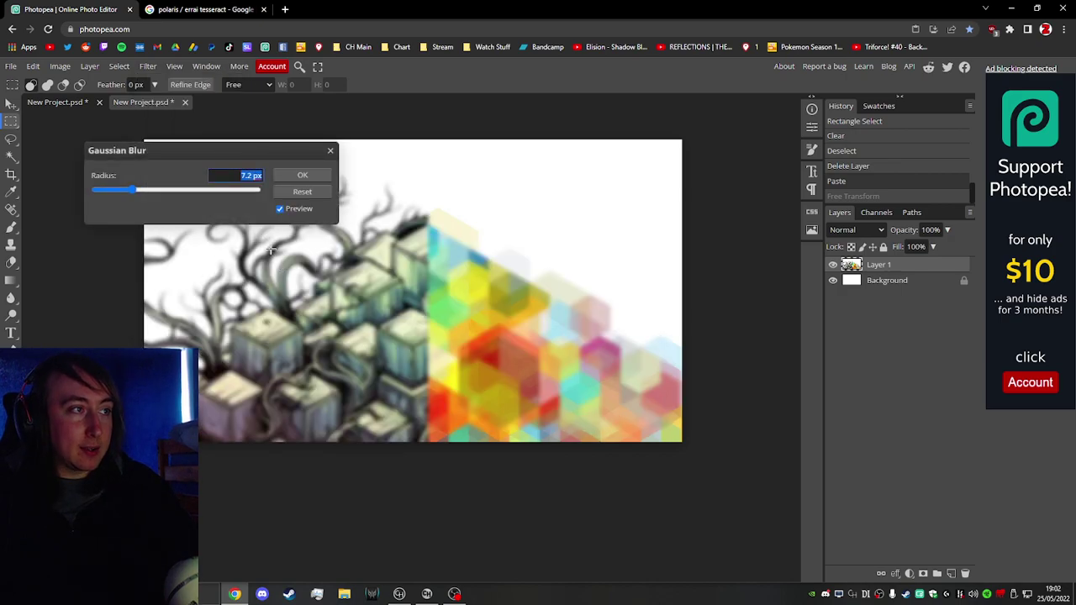
drag(221, 154, 494, 199)
click(435, 190)
click(444, 191)
click(437, 191)
drag(420, 172, 645, 111)
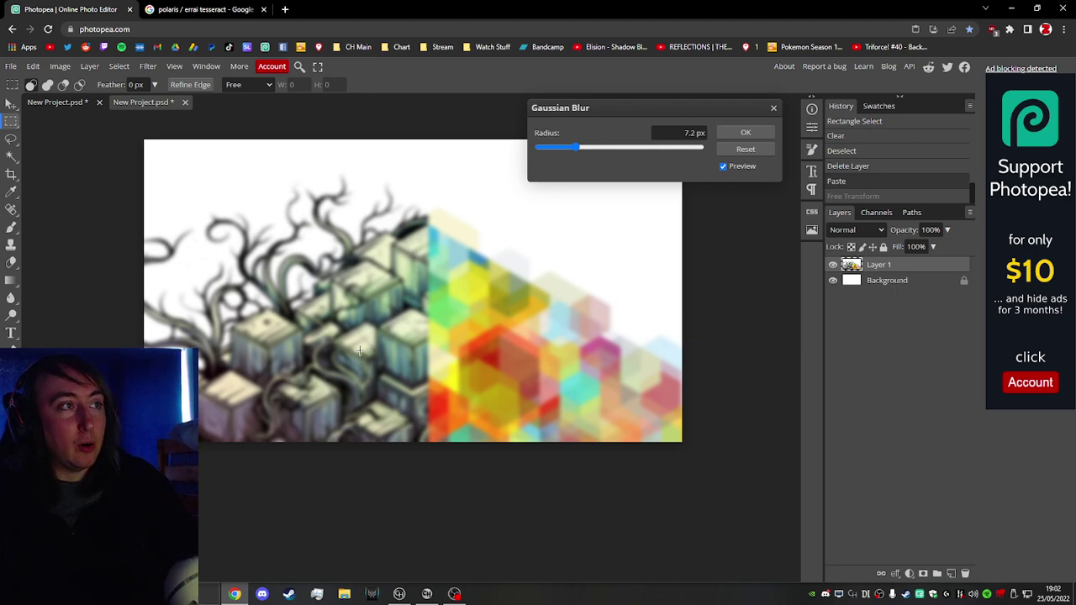
- Switch to the Google image search, search for "rings of saturn gidim", and preview the Wikipedia album cover
click(223, 12)
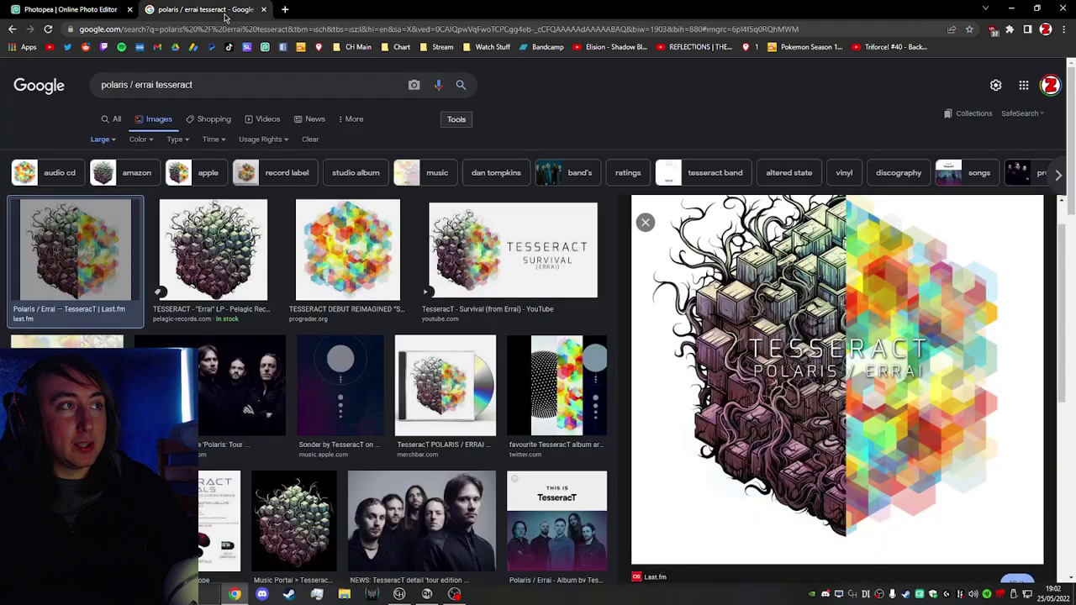
triple_click(238, 94)
text(rings of s)
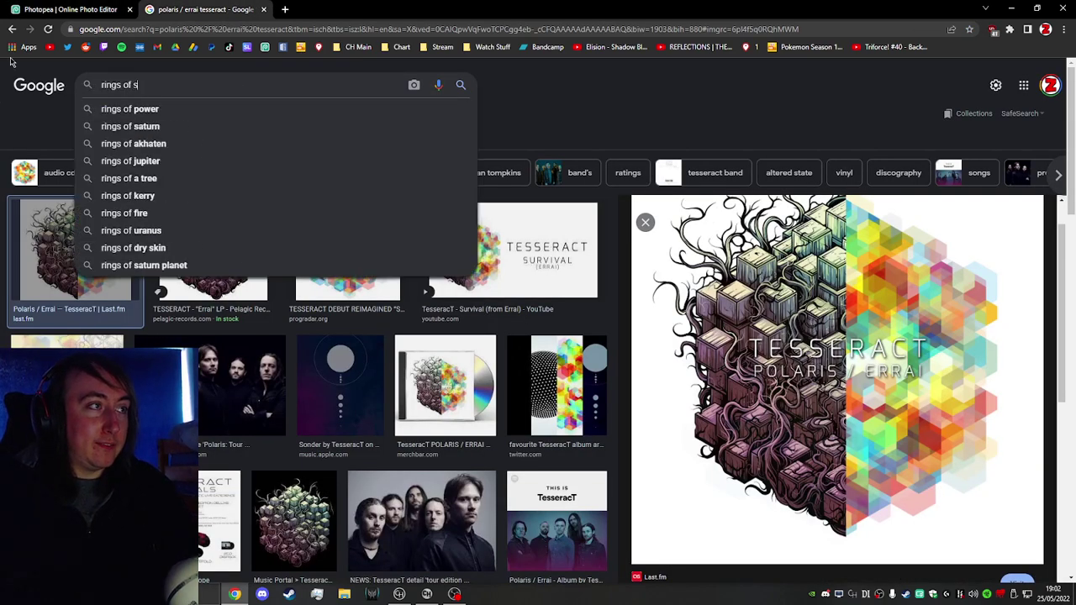
text(aturn gidim)
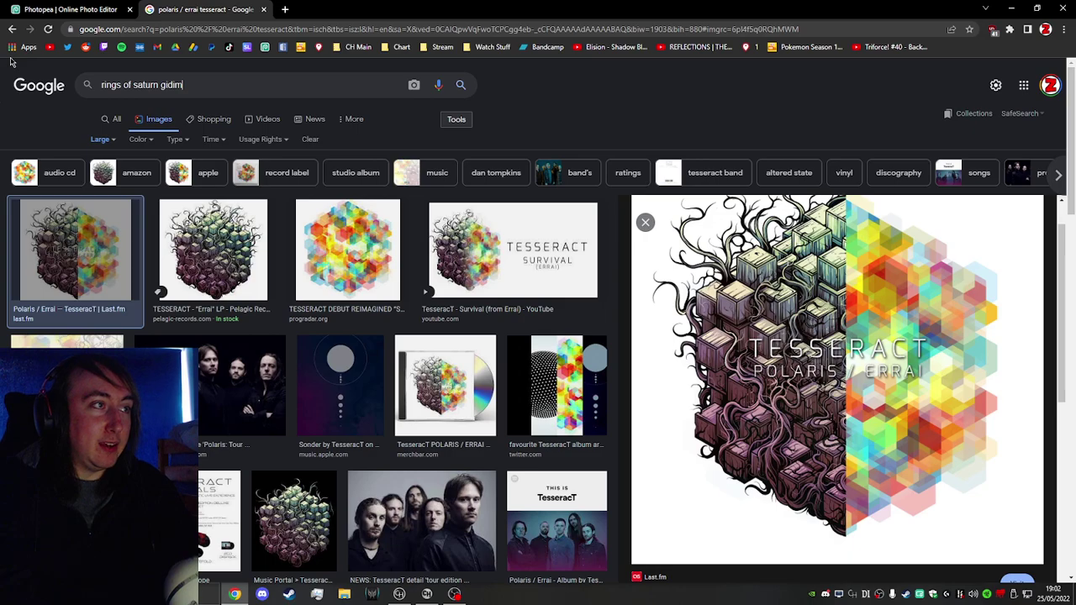
key(Return)
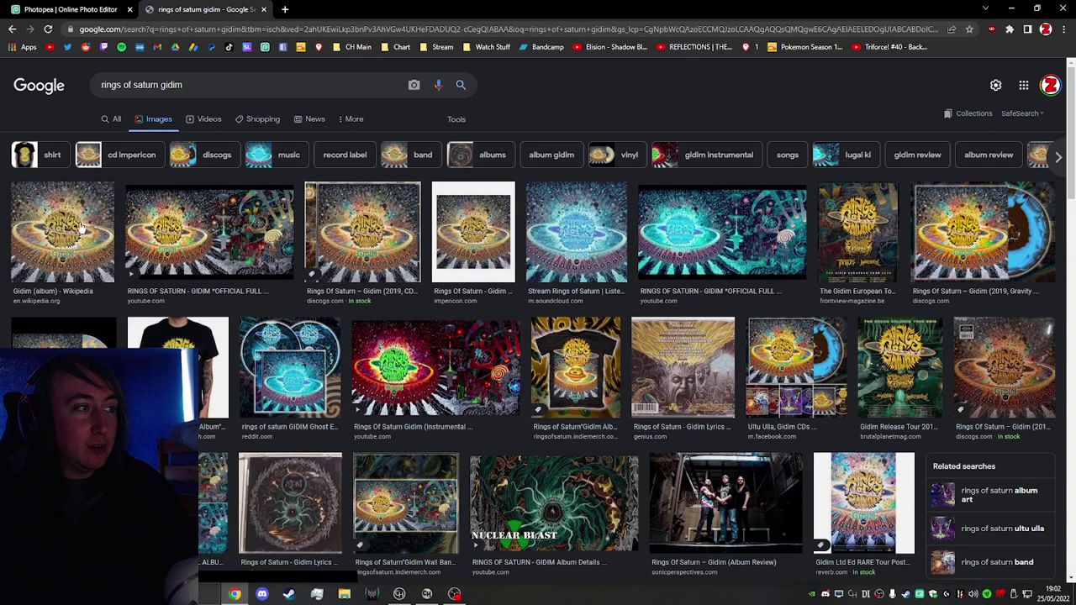
click(85, 227)
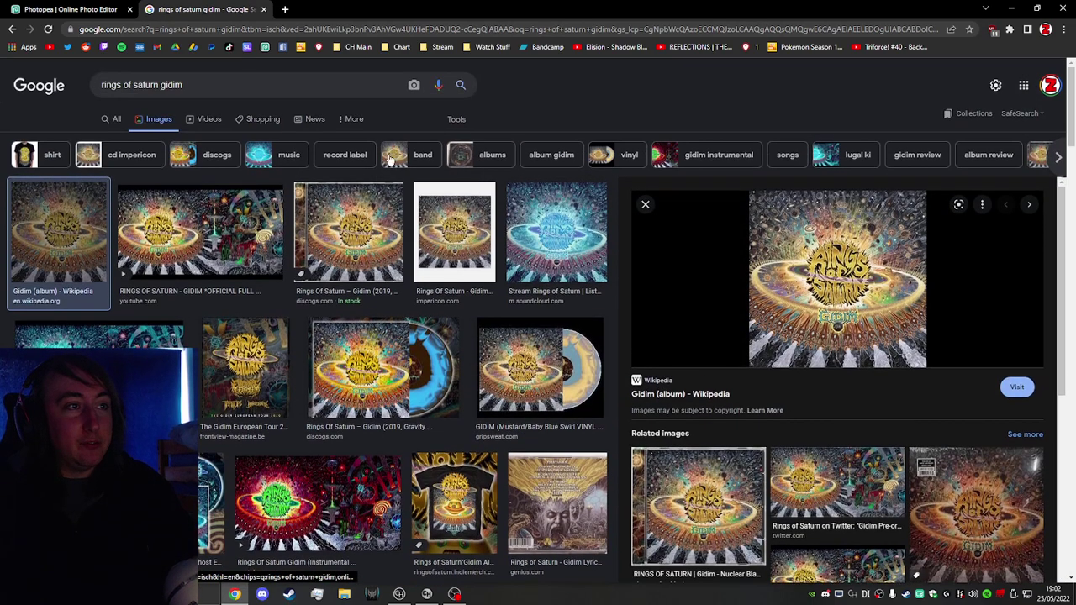
- Filter the Rings of Saturn Gidim image results to large sizes and view the artwork
click(457, 119)
click(97, 139)
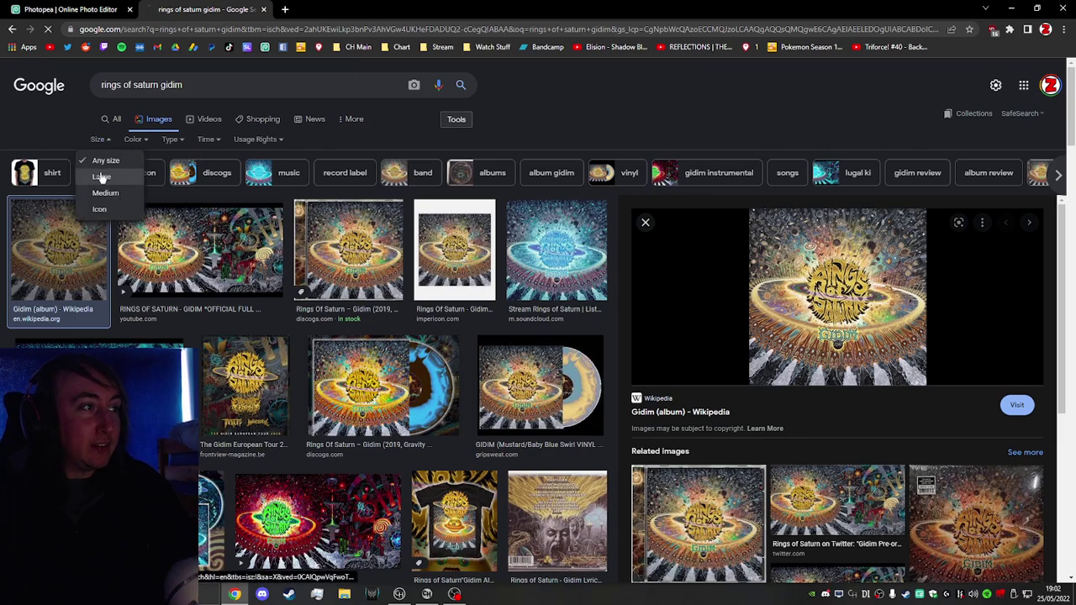
click(101, 177)
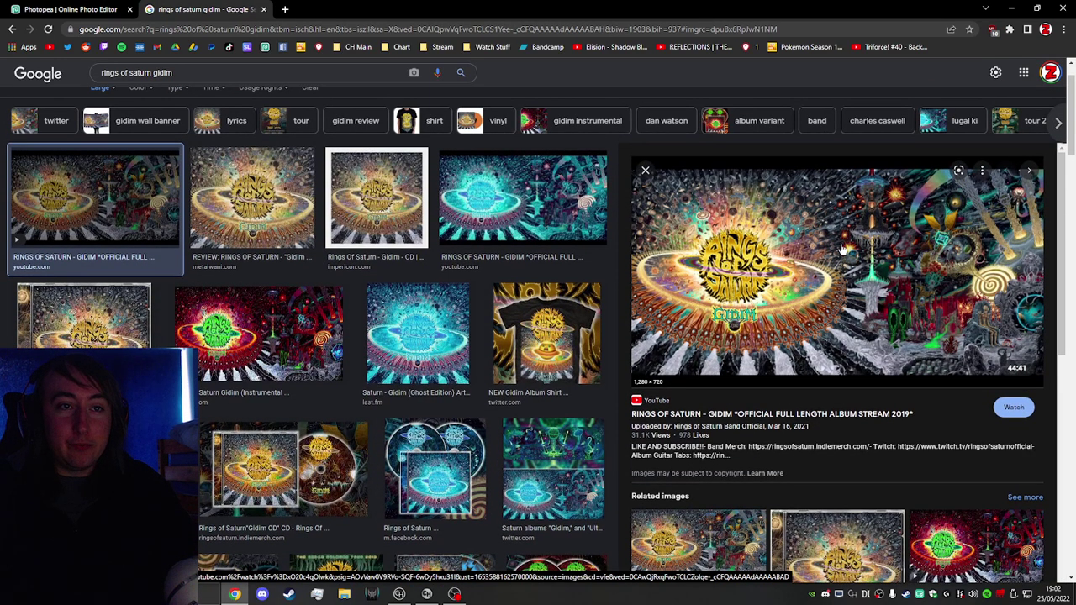
- Return to Photopea, apply the 7.2 px Gaussian Blur to the cover layer, and deselect the layer
click(69, 10)
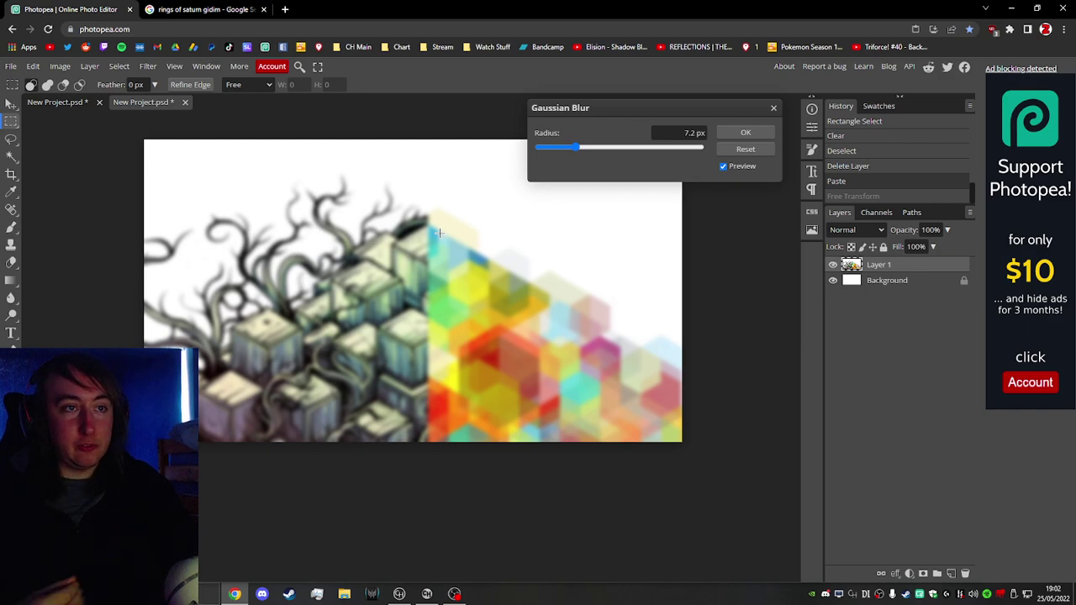
click(740, 133)
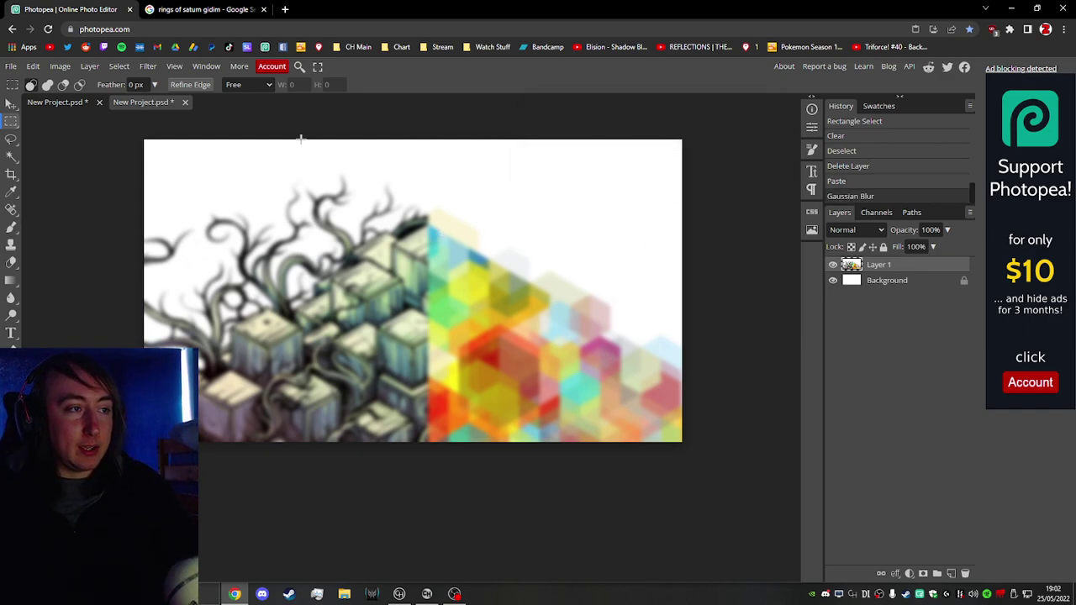
click(11, 102)
click(99, 233)
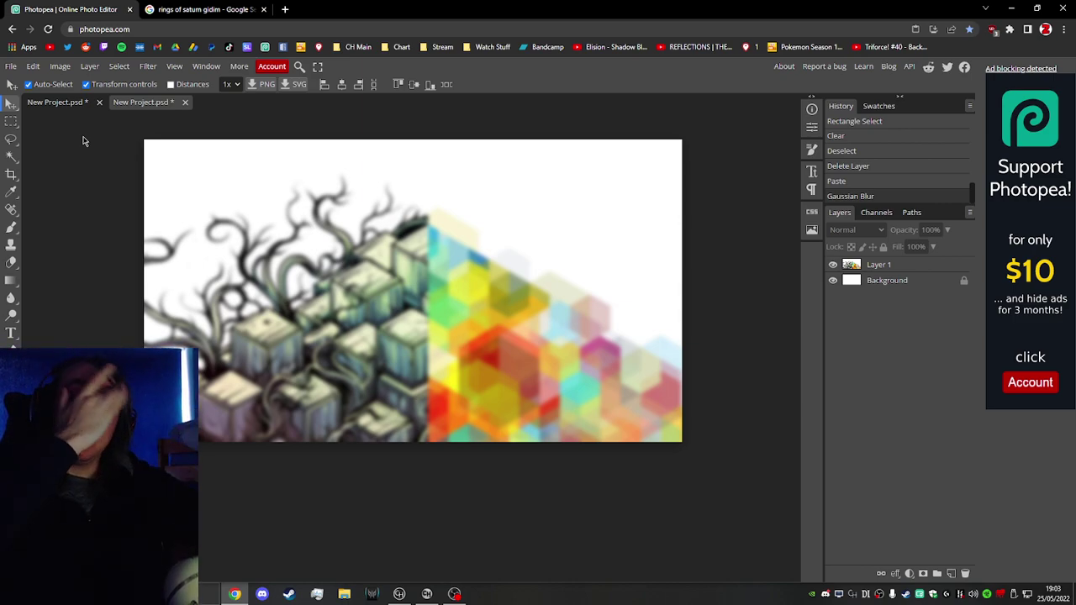
click(58, 67)
mouse_move(96, 112)
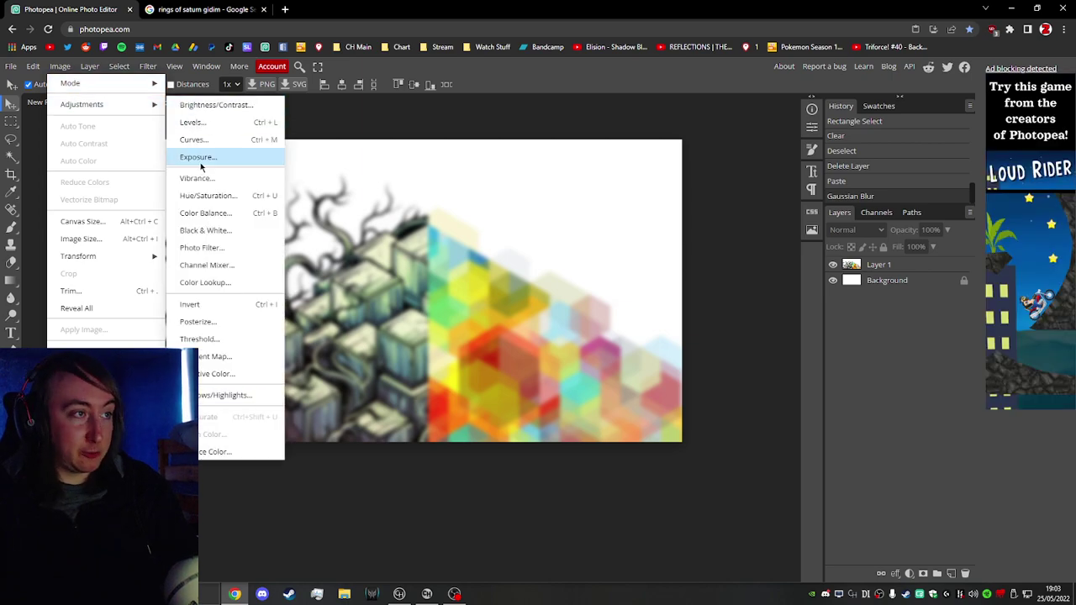
key(Escape)
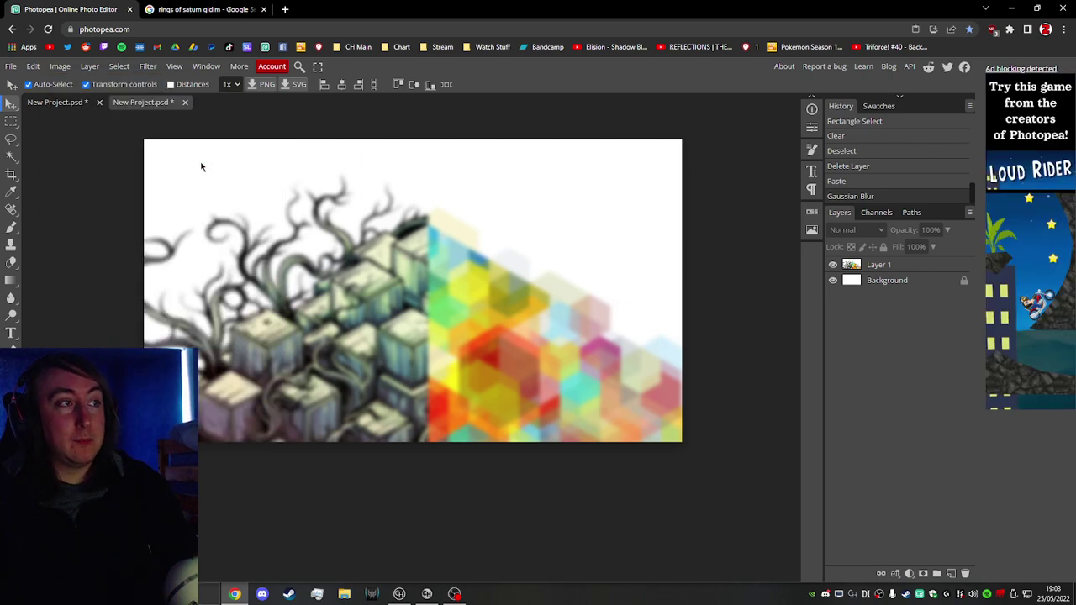
- Open the Exposure adjustment for the blurred cover layer and set the exposure to -2
click(866, 264)
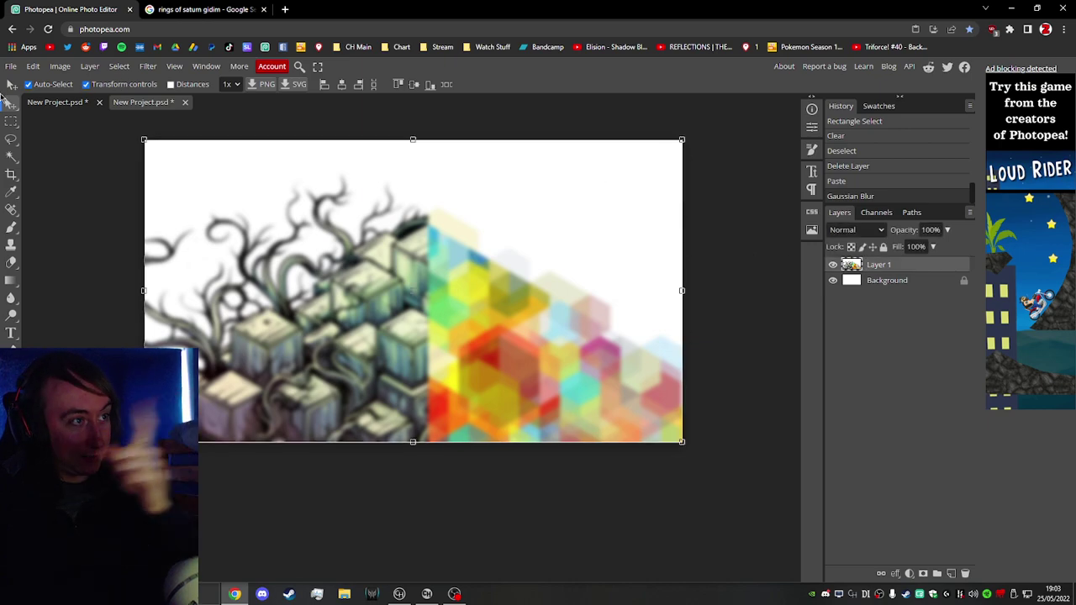
click(60, 67)
mouse_move(93, 104)
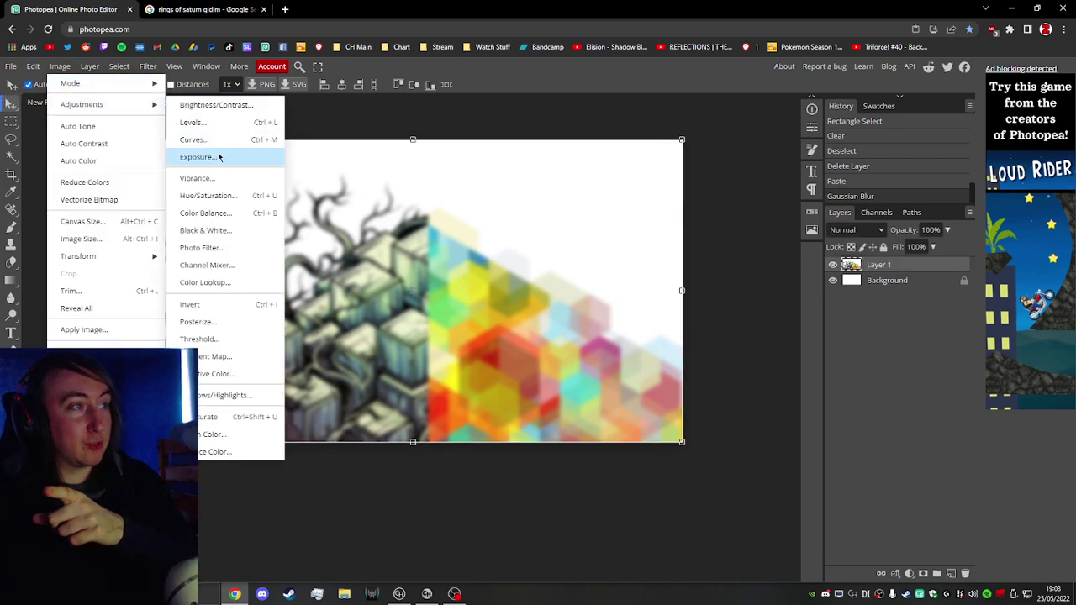
click(221, 158)
drag(225, 162, 430, 184)
click(483, 197)
double_click(487, 196)
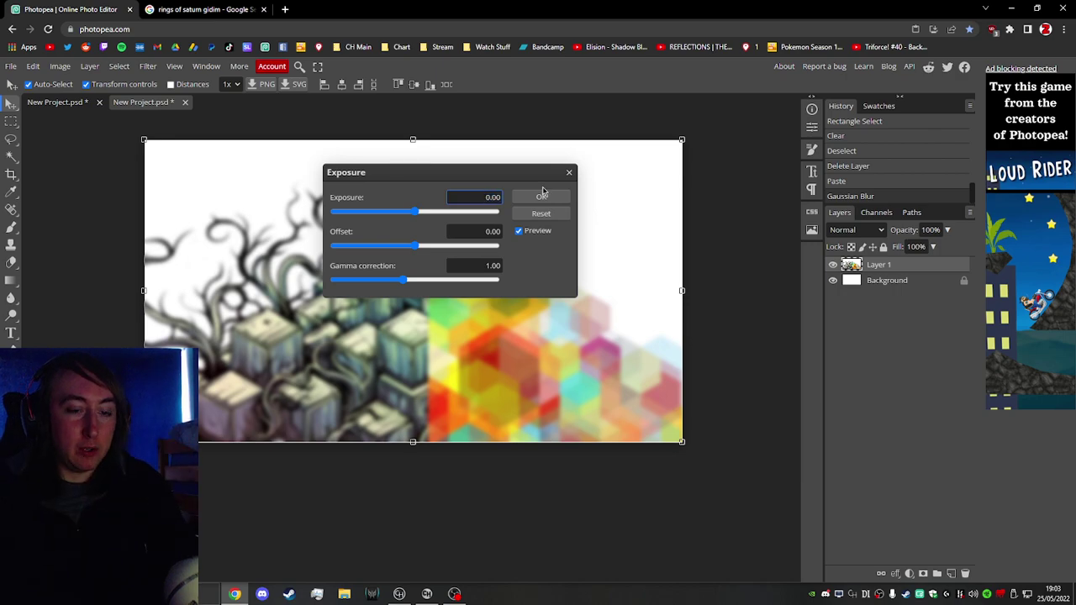
text(-2)
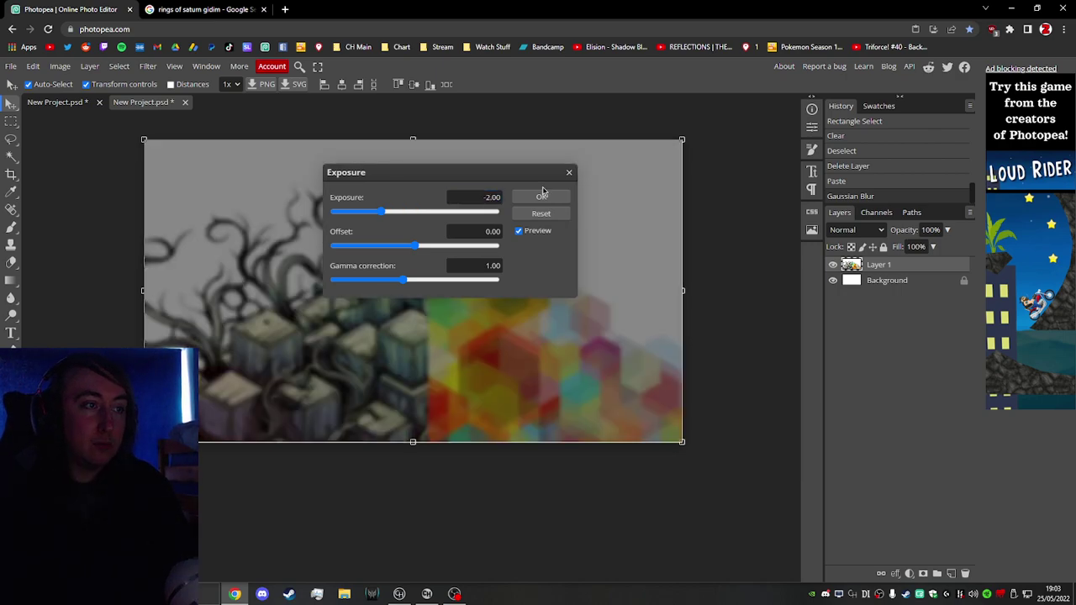
- Move the Exposure dialog aside to inspect the darkened artwork, apply the adjustment, and deselect the layer
drag(492, 178, 702, 426)
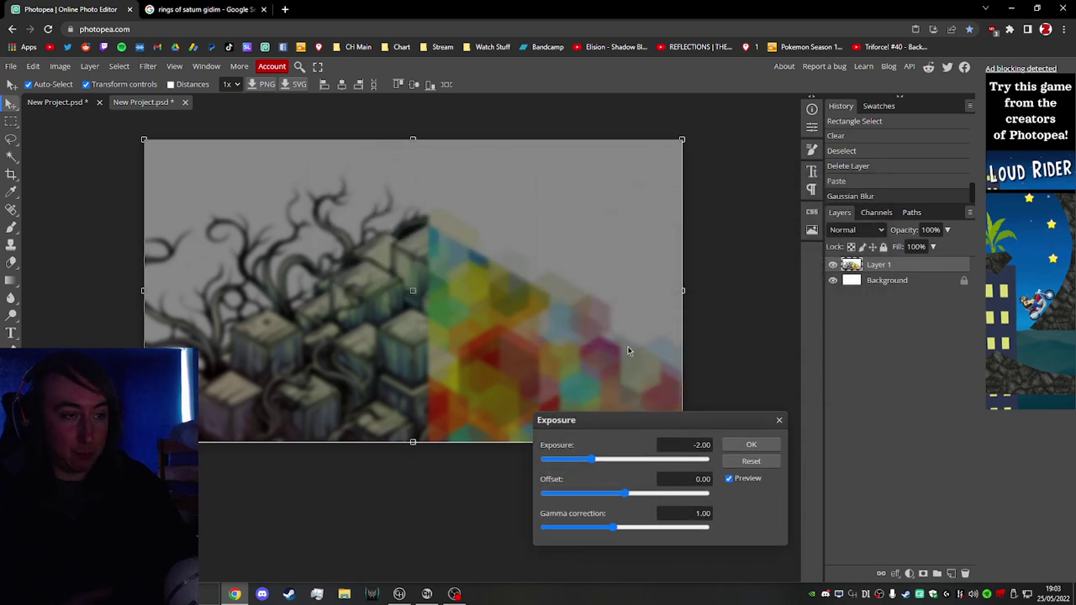
drag(667, 421, 668, 313)
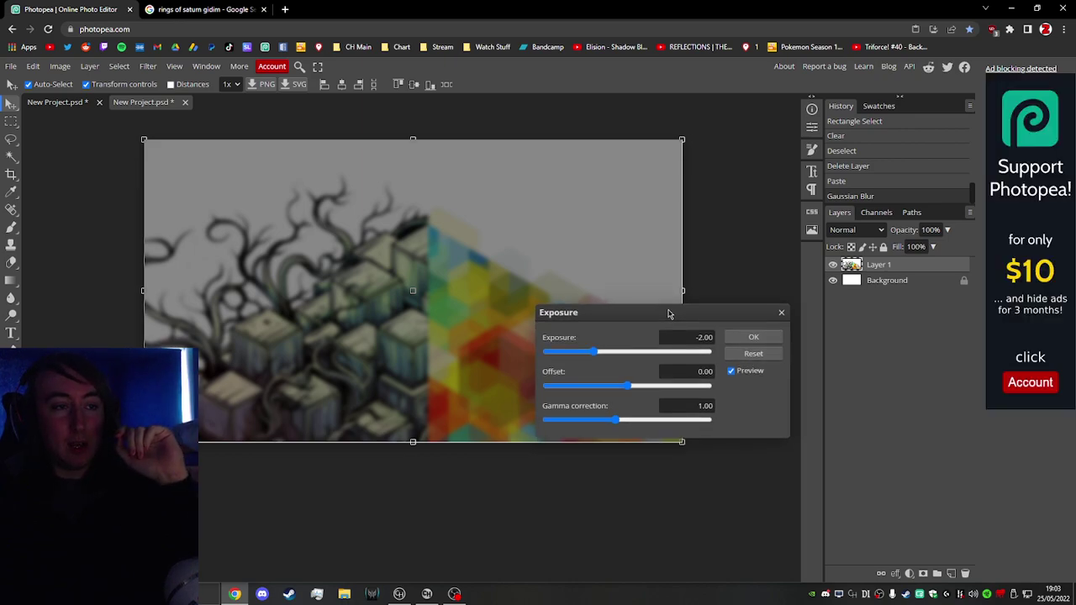
click(699, 337)
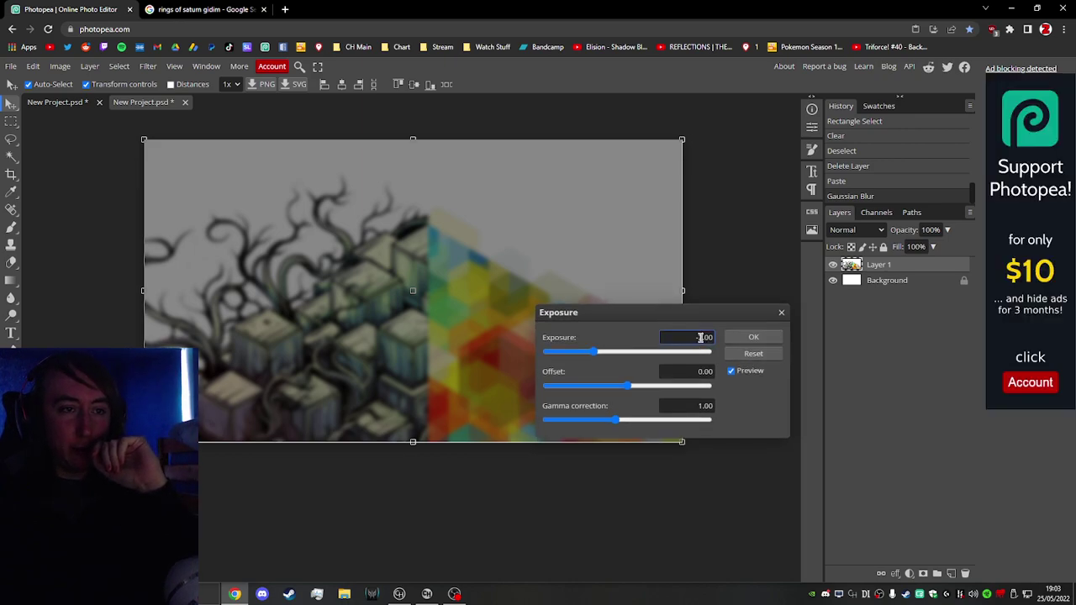
drag(672, 312, 583, 255)
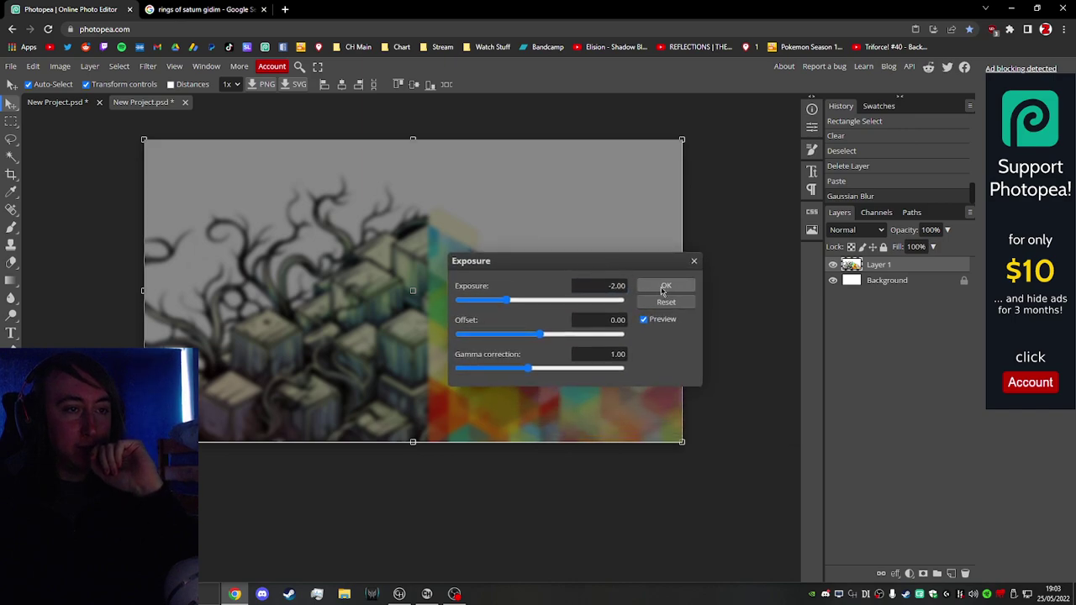
click(661, 281)
click(11, 120)
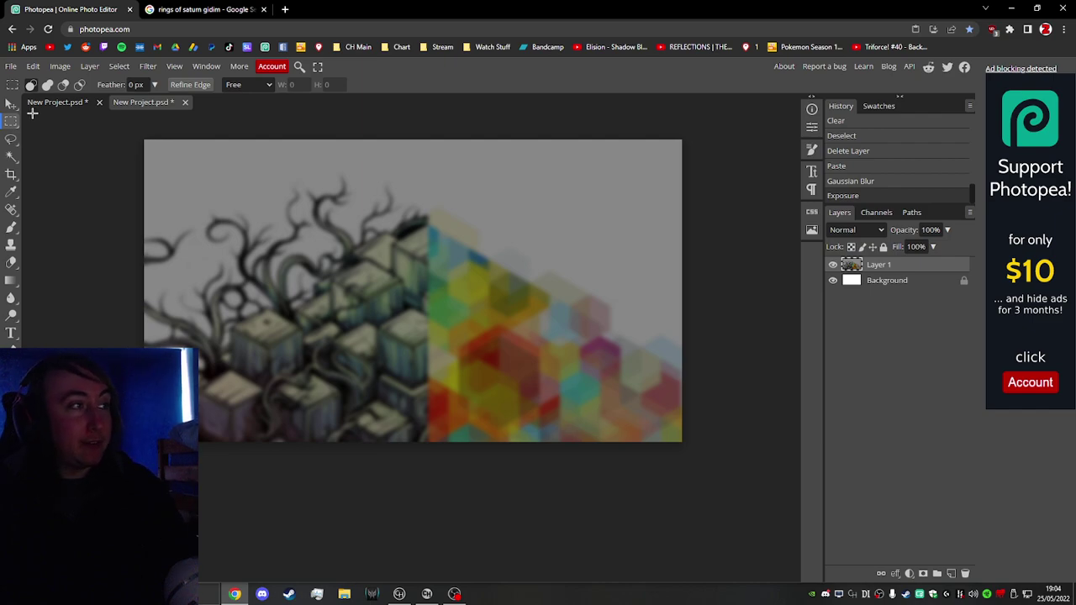
click(11, 104)
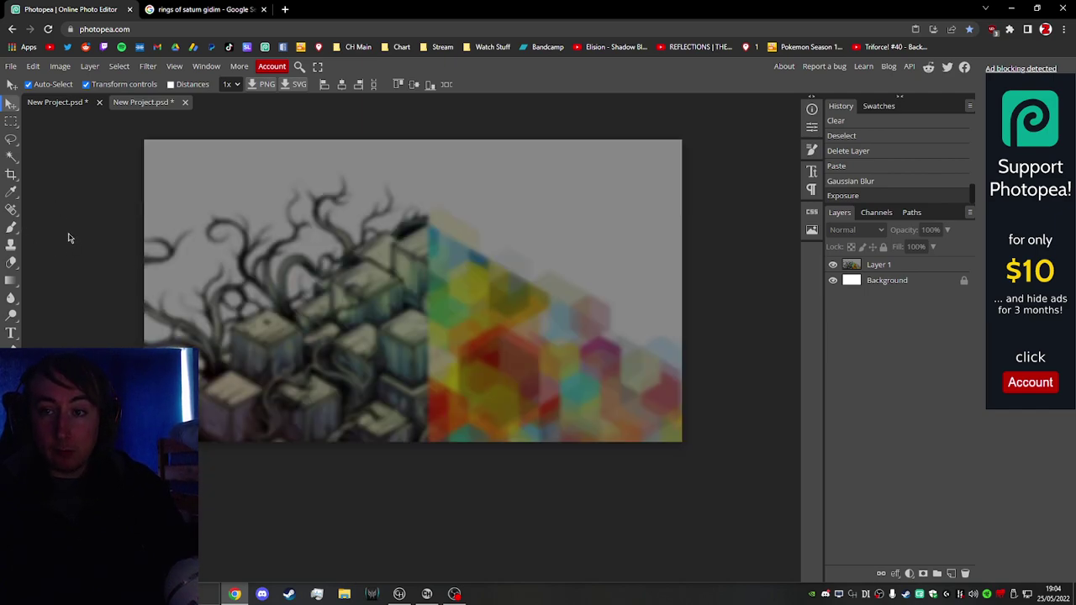
scroll(70, 236, up, 1)
scroll(75, 281, down, 1)
scroll(75, 281, up, 1)
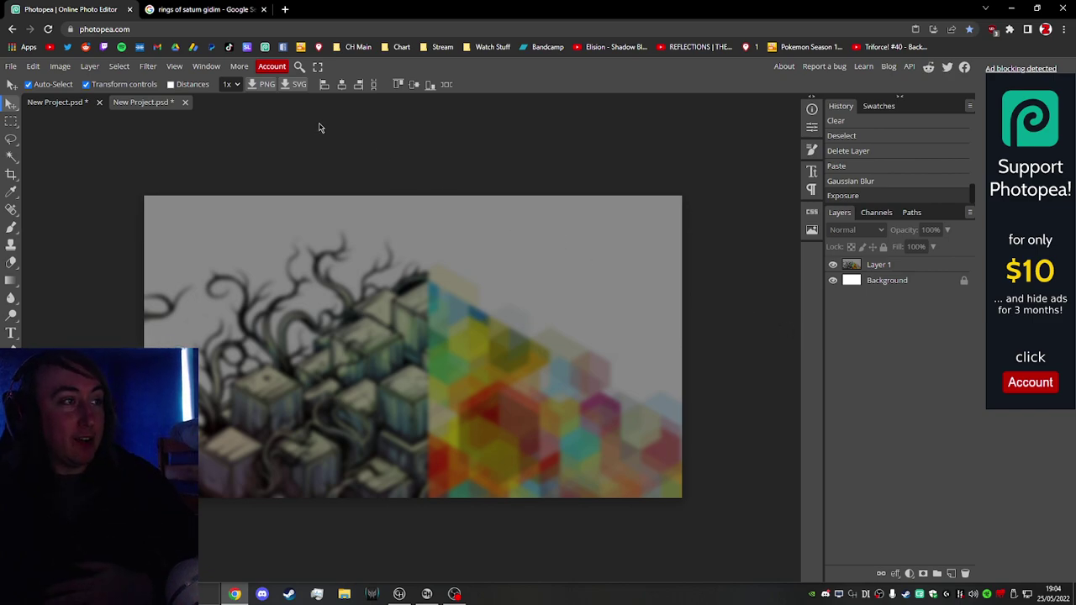
scroll(107, 123, down, 2)
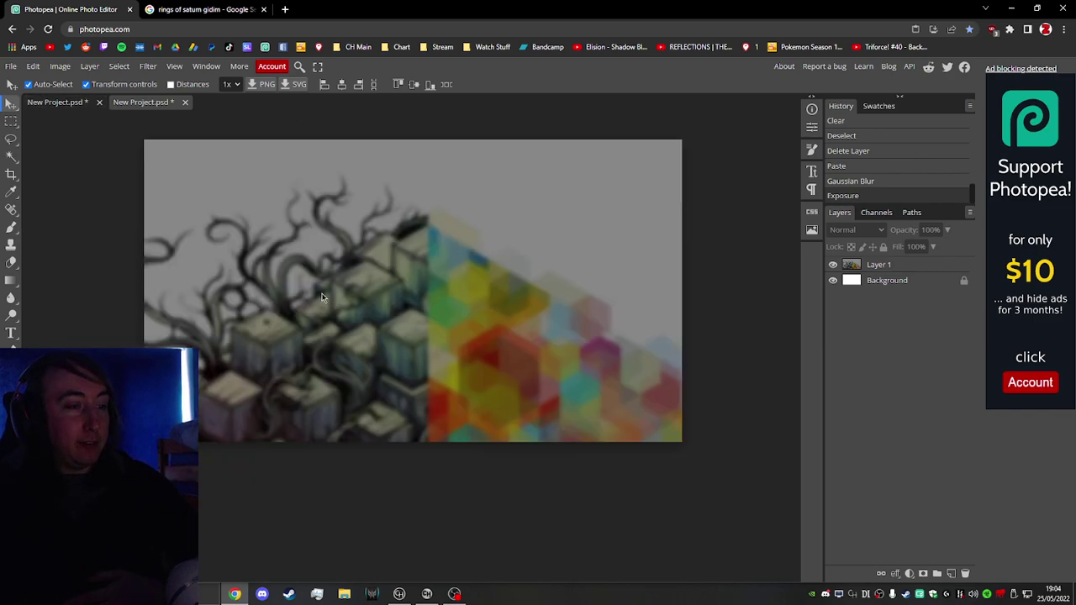
click(425, 595)
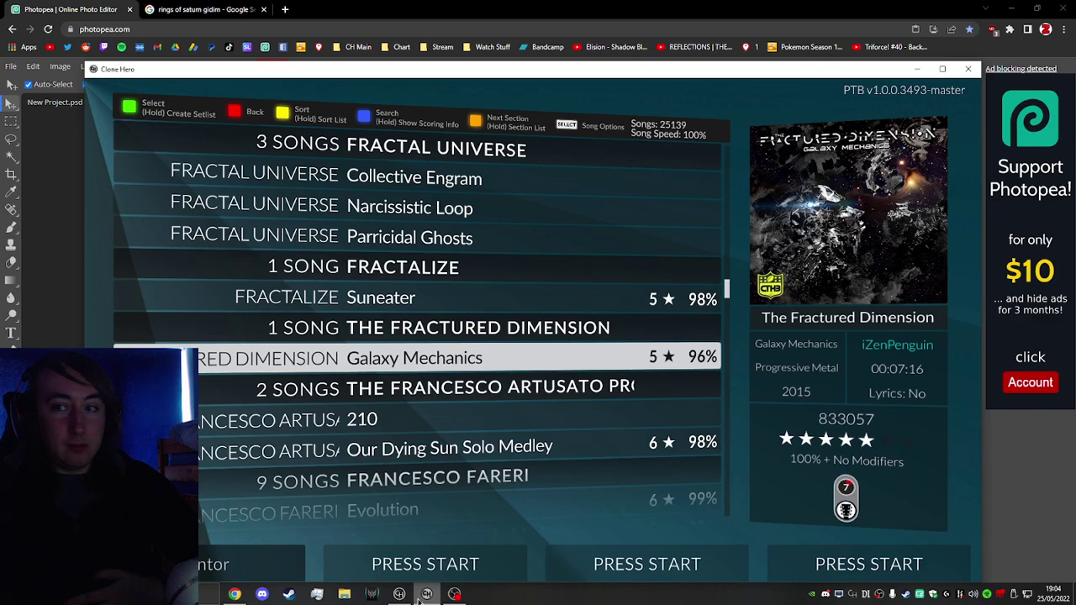
click(420, 597)
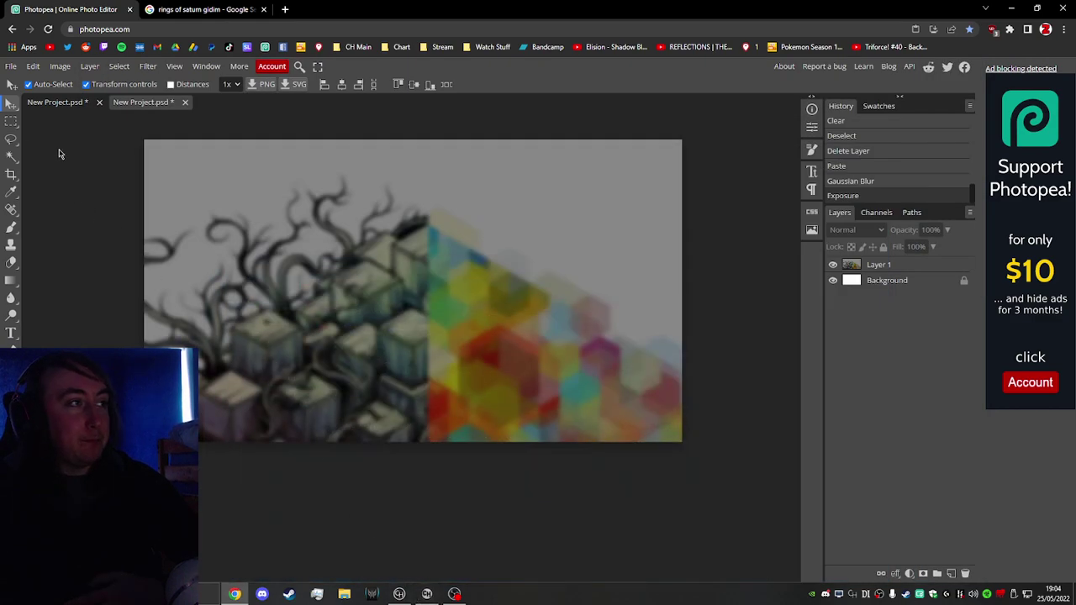
- Export the darkened, blurred background as a PNG at 1920 by 1080 px and 100% quality
click(11, 67)
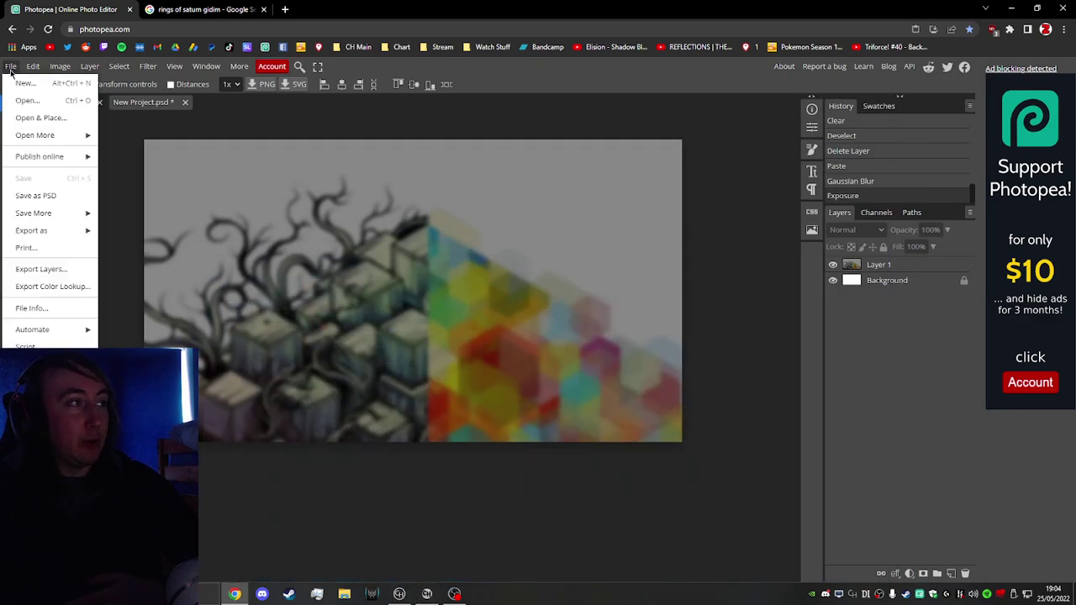
mouse_move(80, 230)
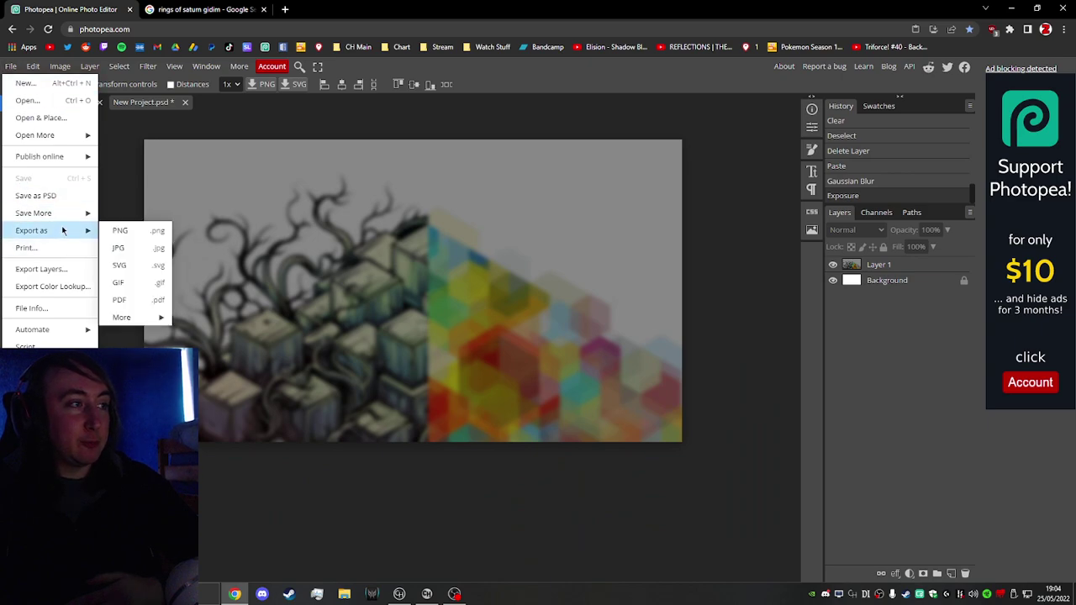
click(142, 237)
drag(336, 149, 539, 160)
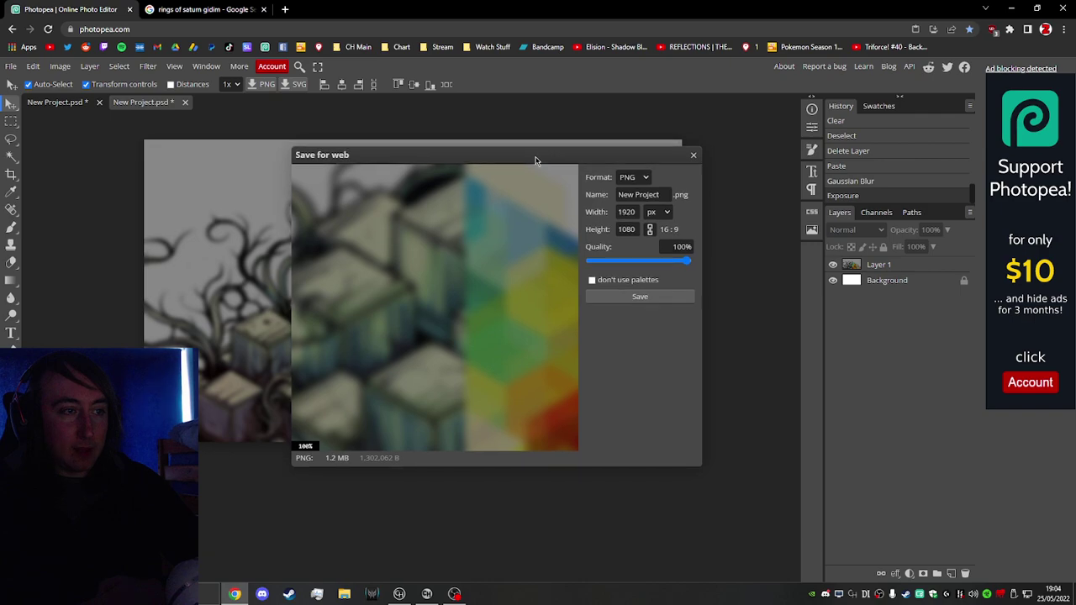
scroll(493, 288, down, 4)
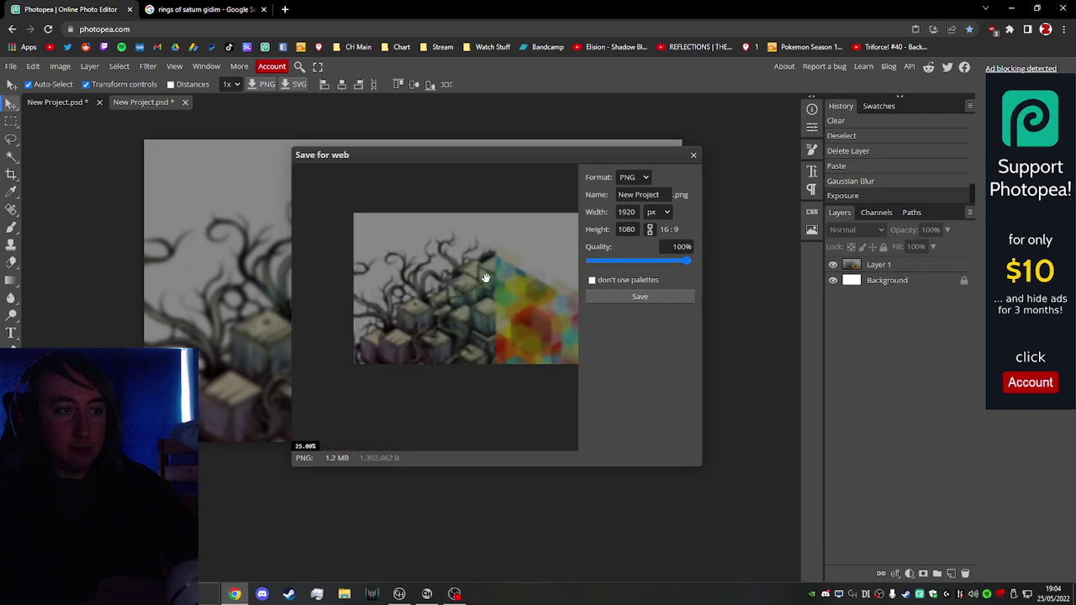
click(640, 297)
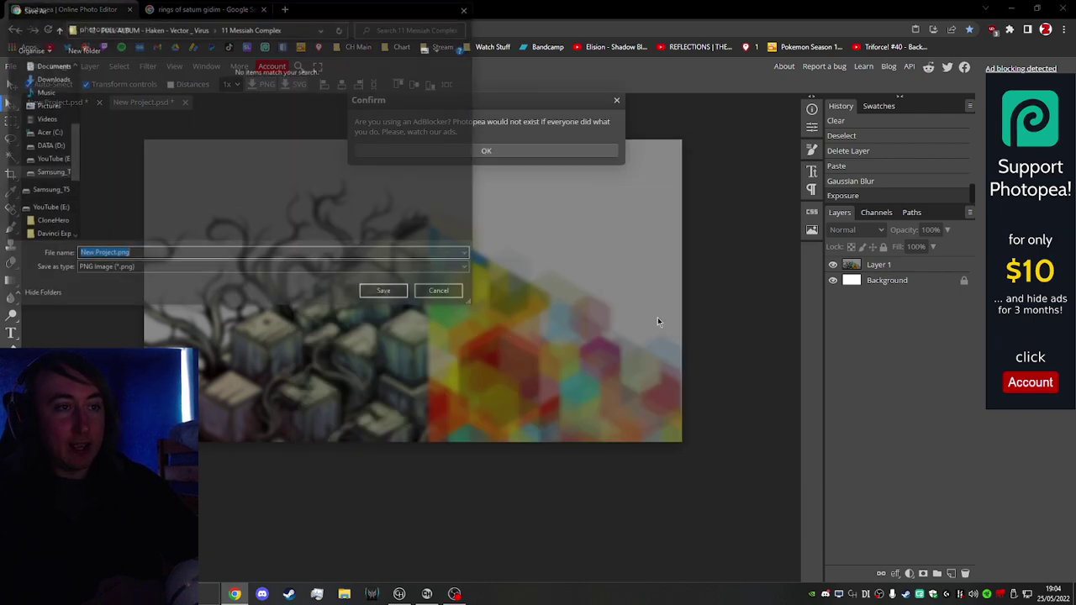
- Save the exported PNG under the name background in the 11 Messiah Complex song folder
drag(324, 7, 552, 264)
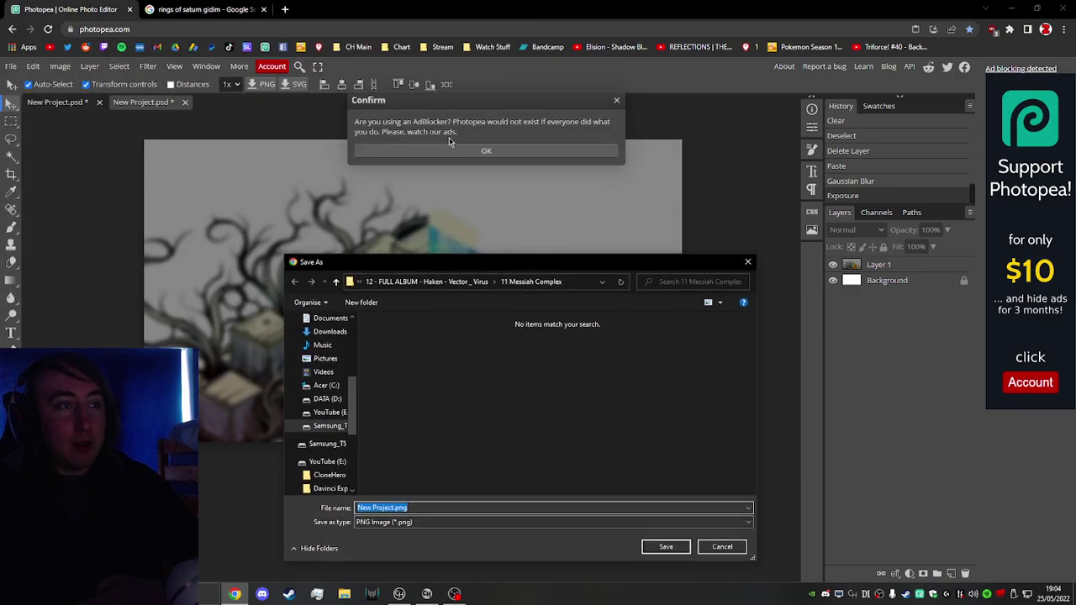
drag(479, 273, 443, 146)
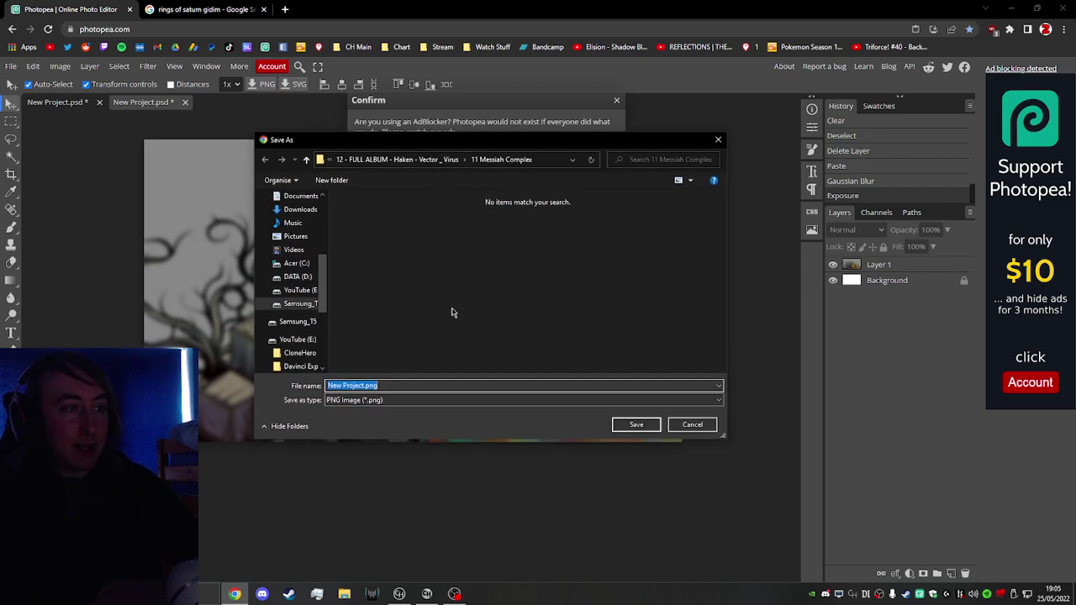
text(back)
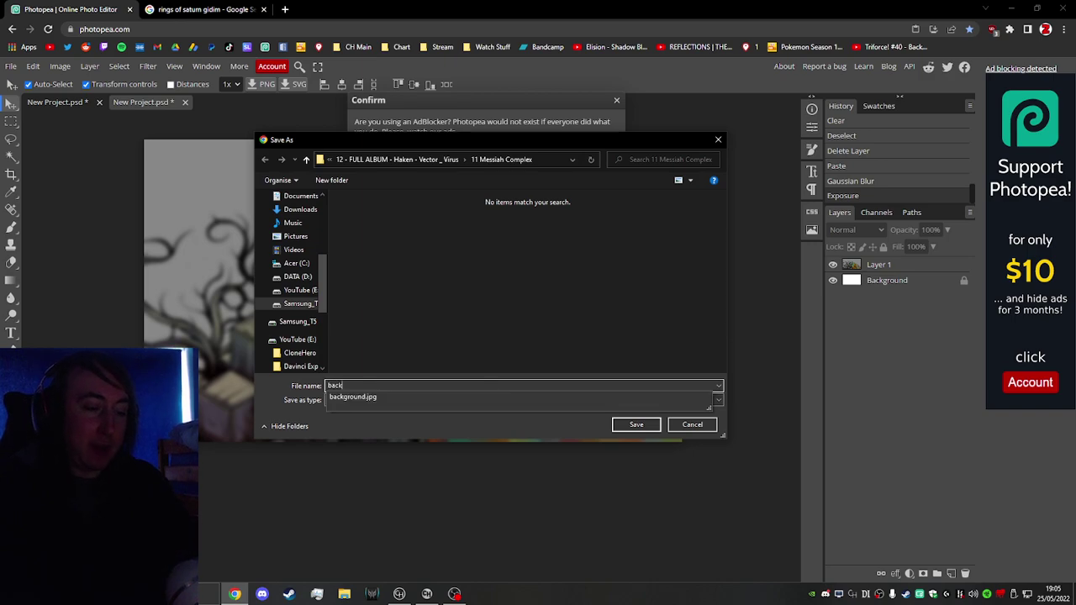
text(ground)
click(567, 429)
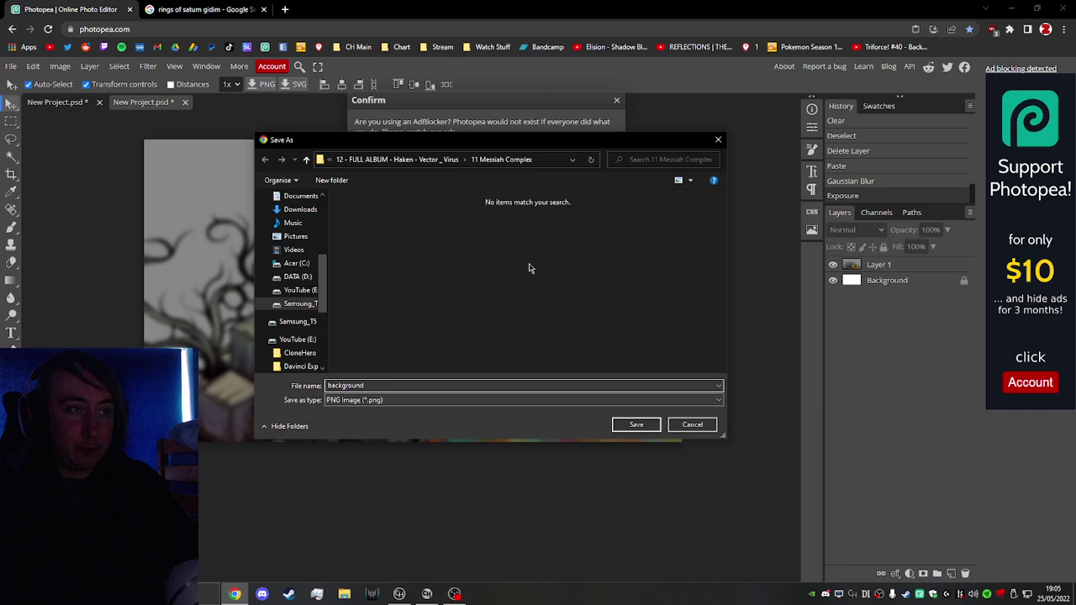
click(637, 424)
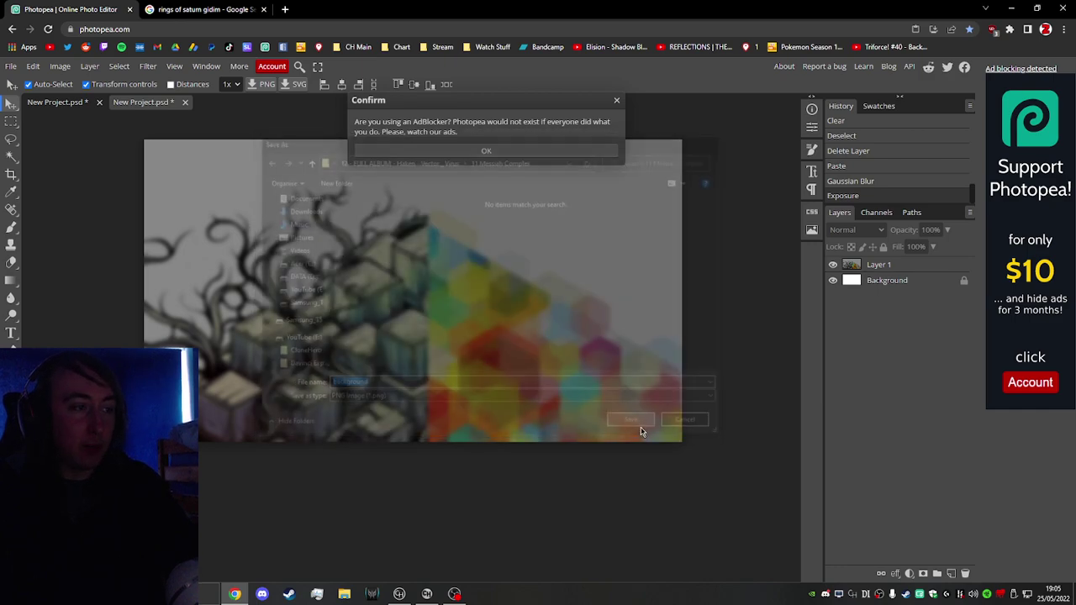
- Show the saved PNG in the 11 Messiah Complex folder, delete the old background.jpg there, and close the folder
click(189, 566)
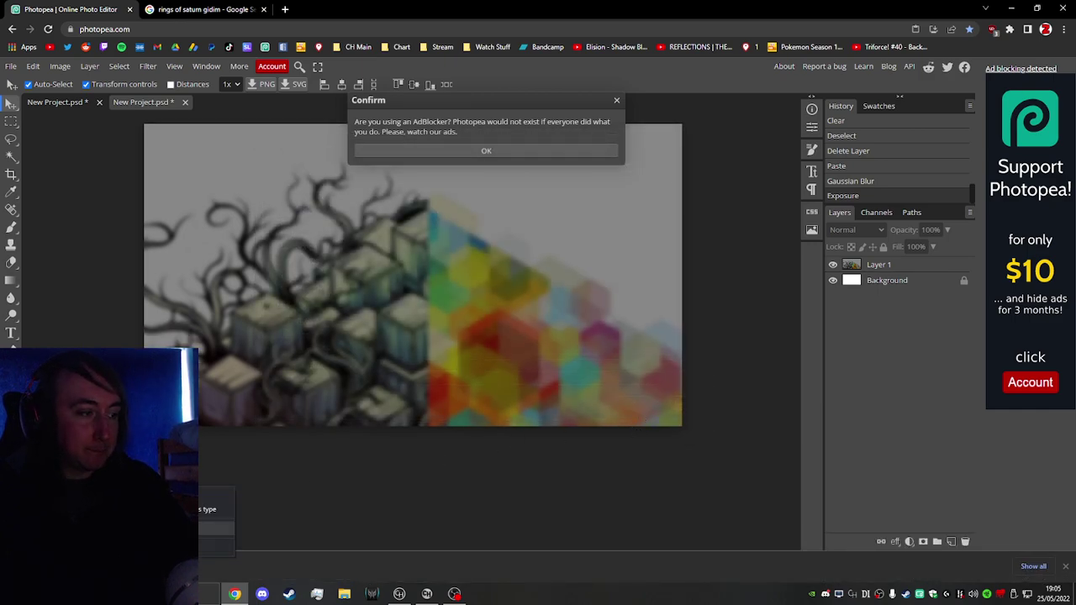
click(216, 528)
key(Left)
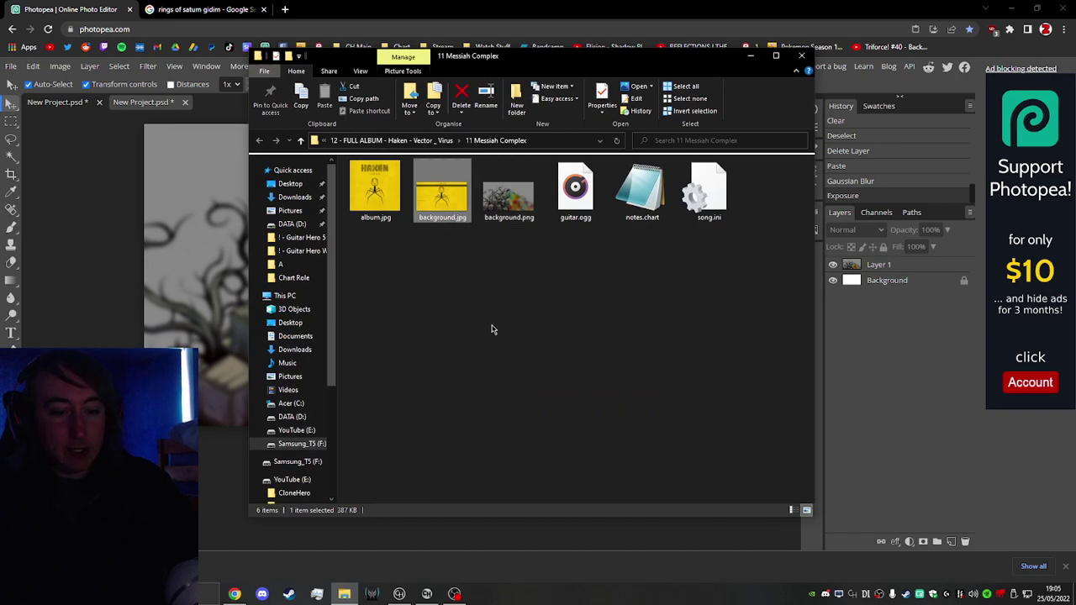
key(Delete)
click(423, 254)
drag(370, 272, 639, 210)
key(Left)
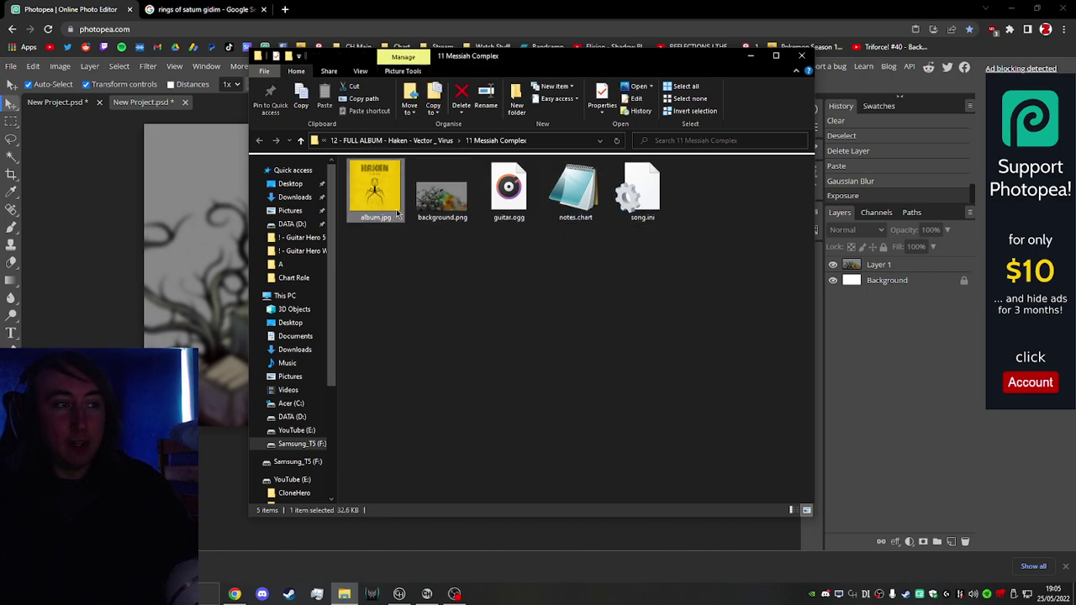
click(455, 310)
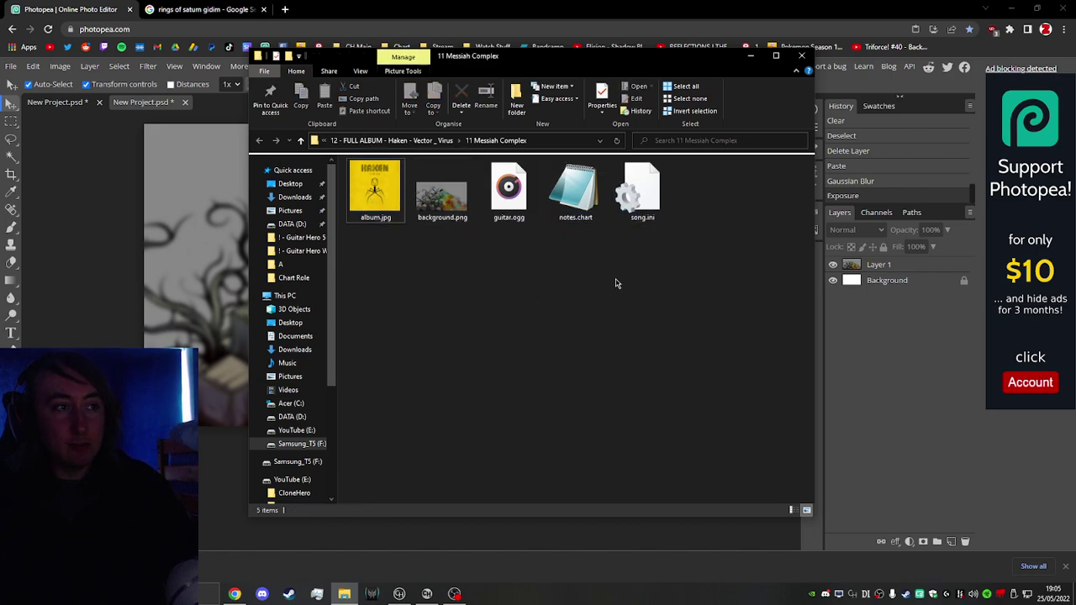
click(796, 61)
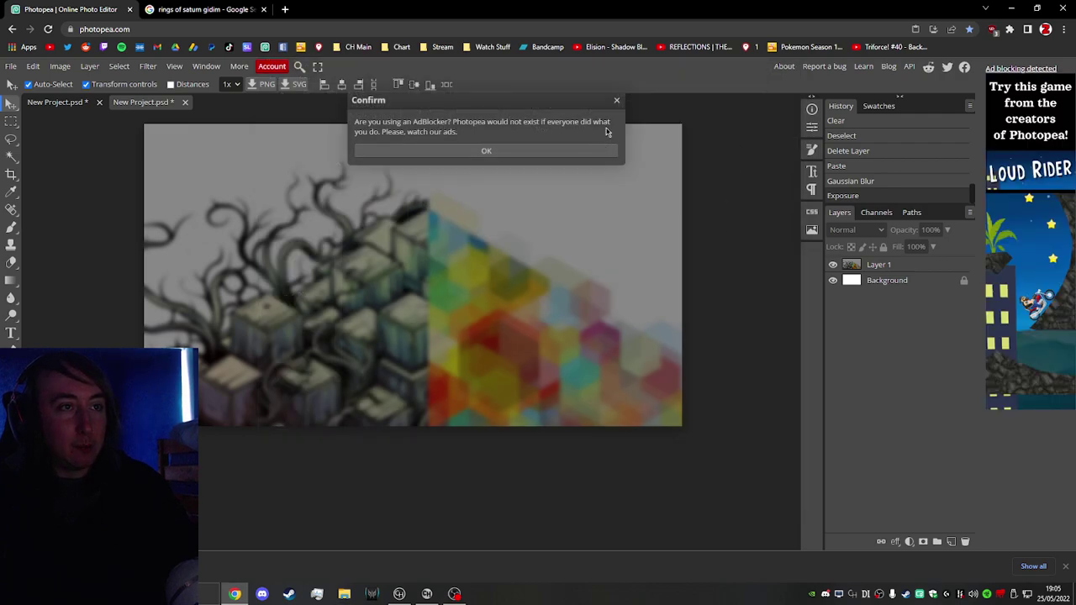
- Dismiss the ad-blocker message and switch to the square album image project
click(615, 101)
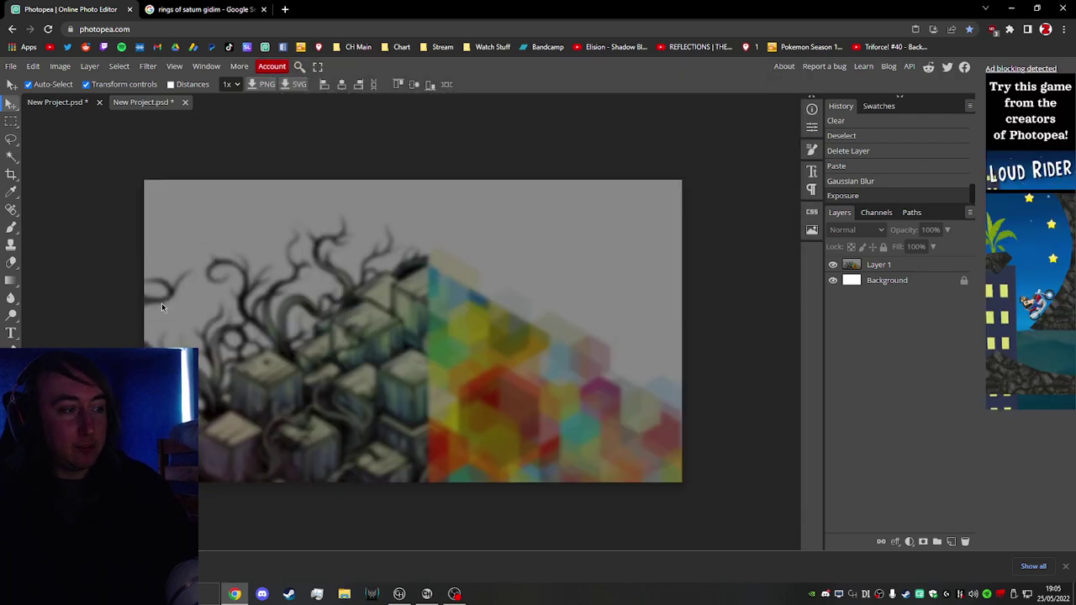
drag(117, 292, 149, 274)
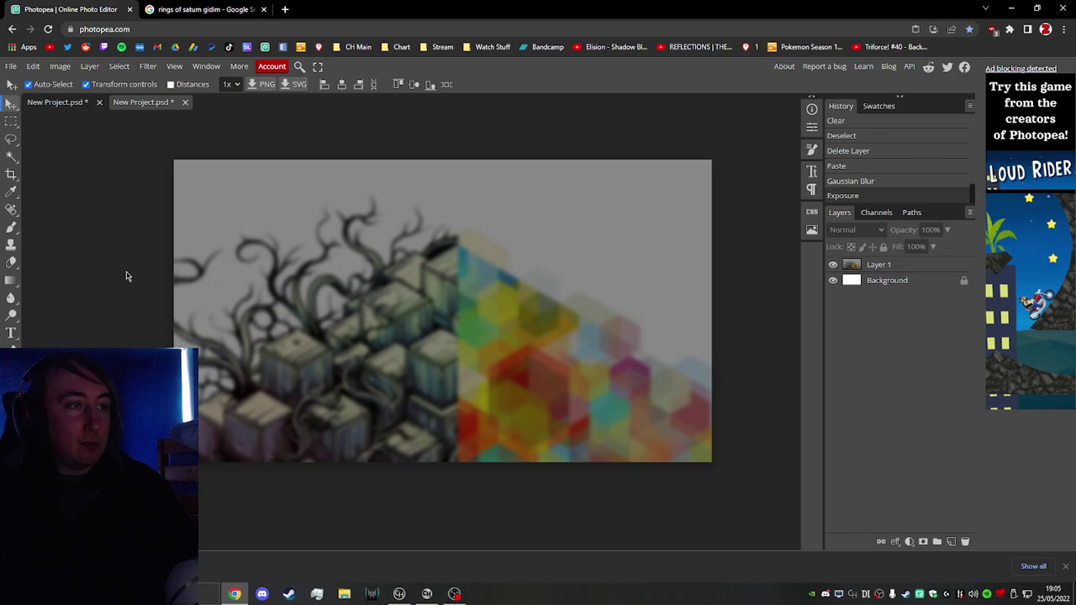
drag(126, 276, 103, 269)
click(58, 102)
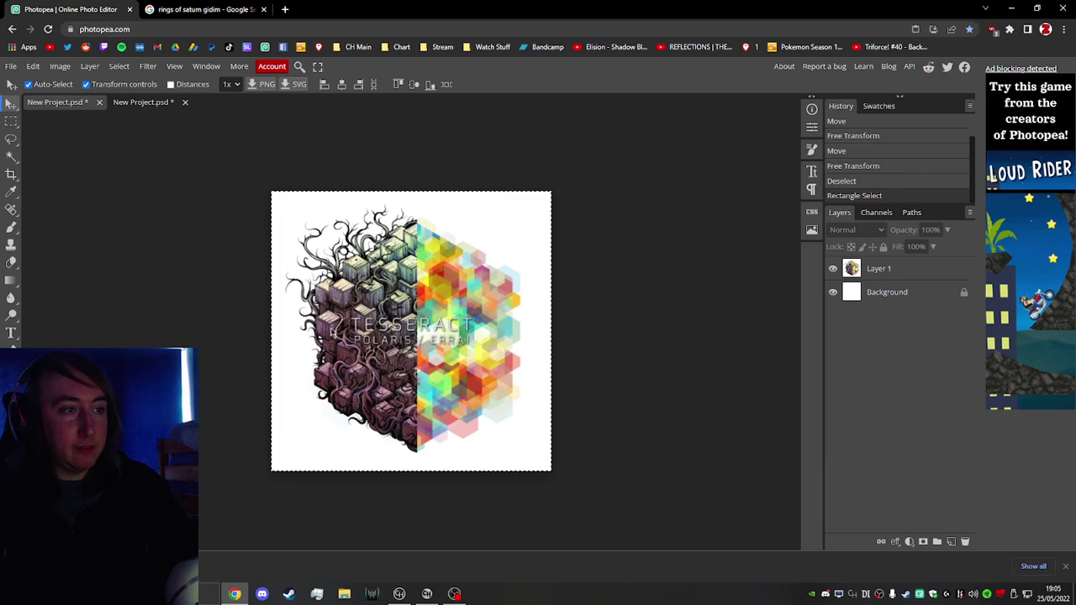
- Switch to Clone Hero and search the song list for "messiagh" to select Haken's Messiah Complex
click(427, 593)
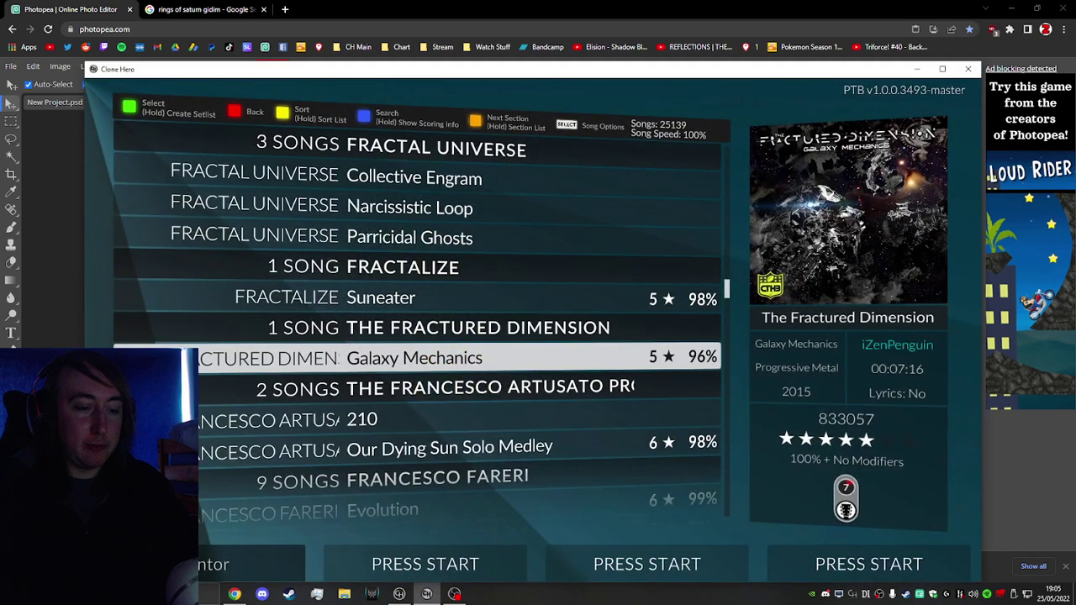
text(4messiagh)
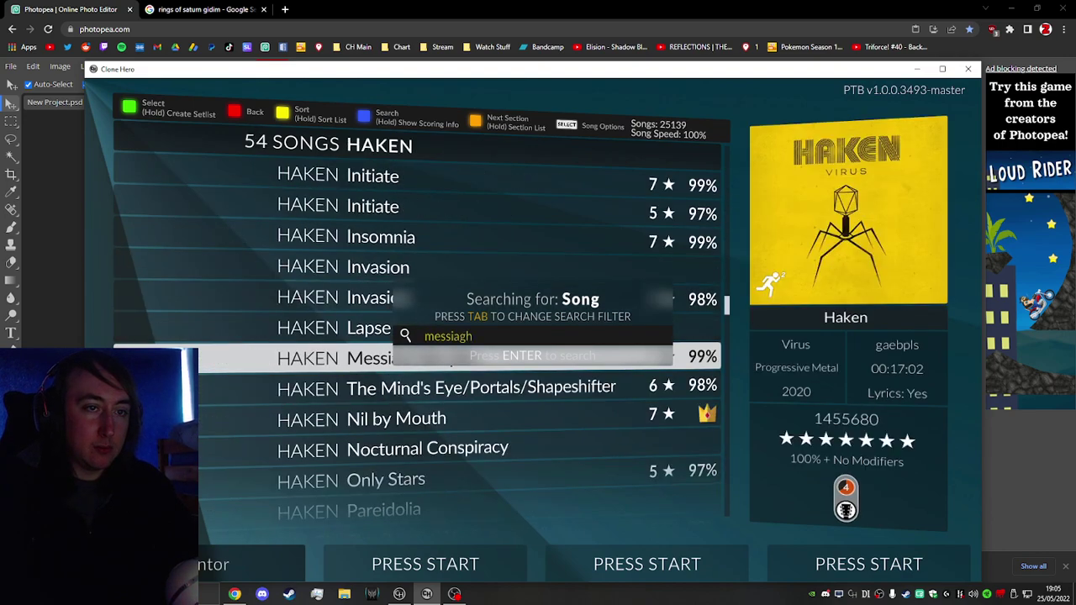
key(Return)
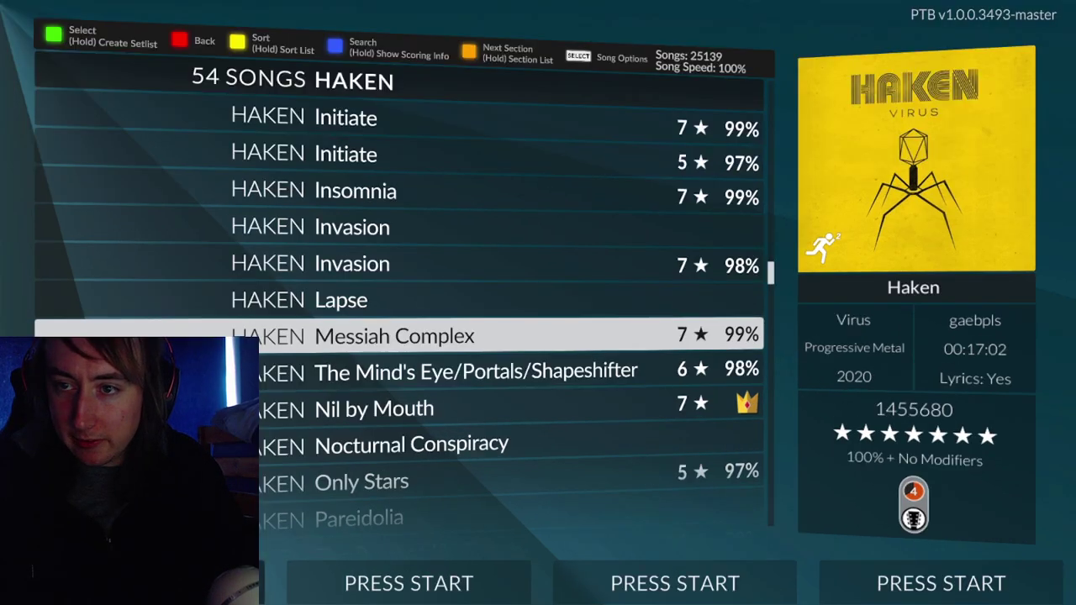
- Play Messiah Complex on Expert with no modifiers to check its background image, and pause the song during the intro
key(Return)
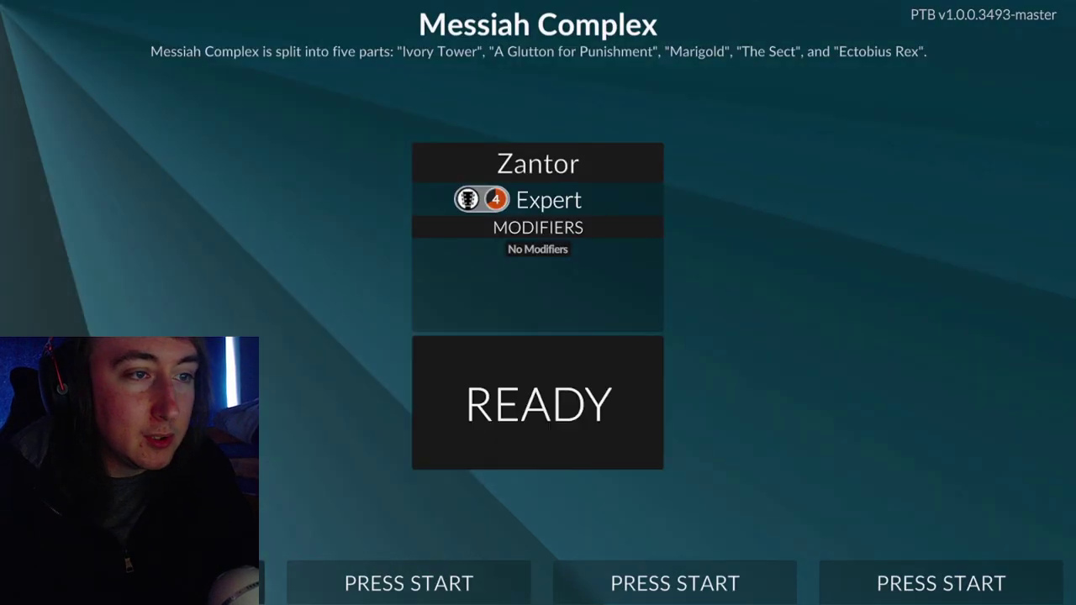
key(Return)
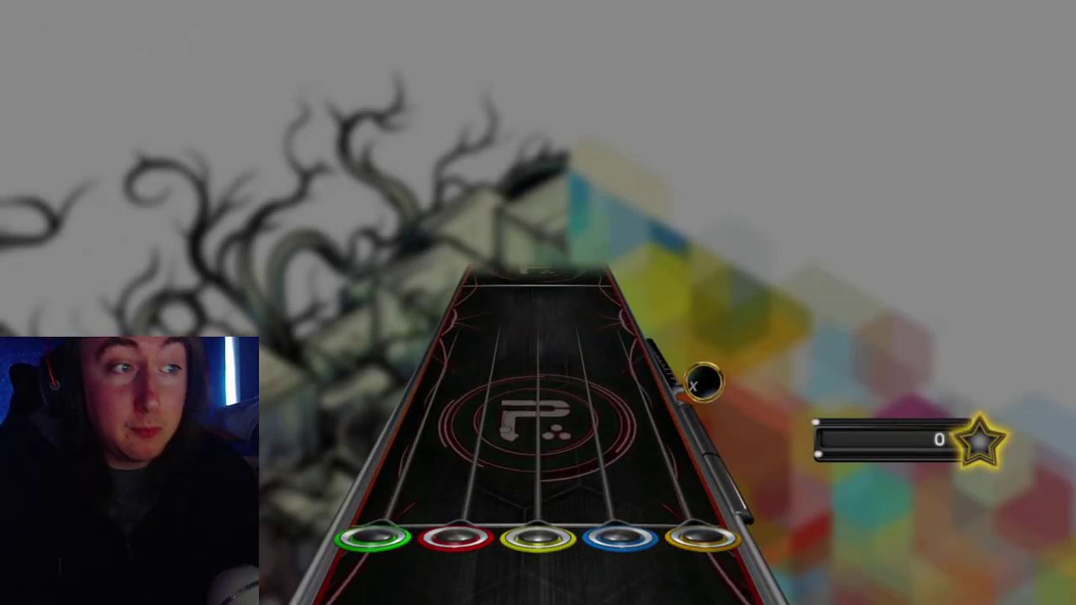
key(Escape)
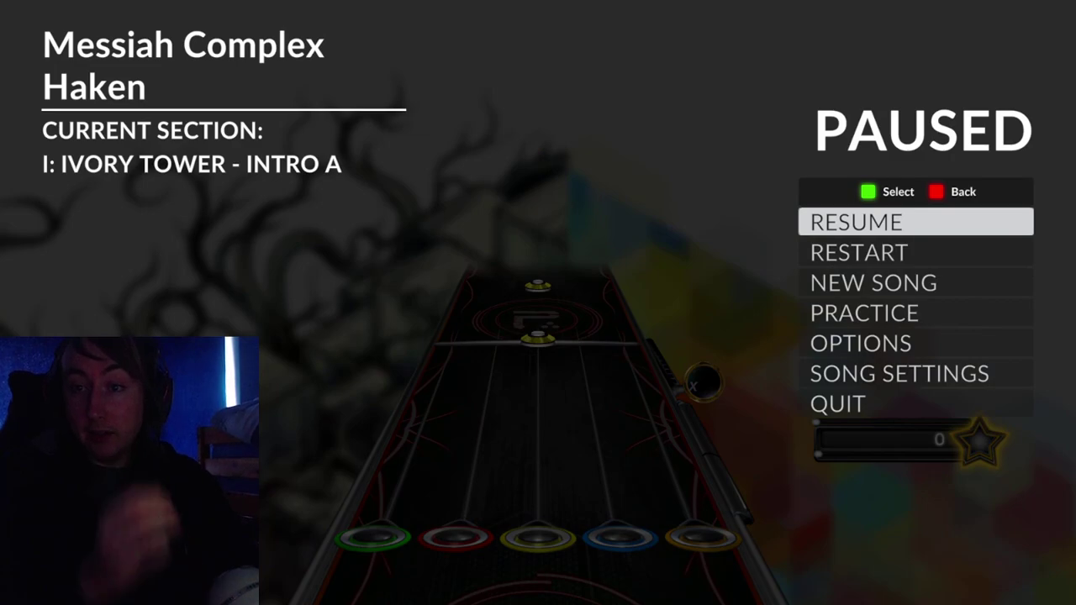
- Restart the song to view the background behind the highway again, and pause it during the intro
key(Down)
key(Down)
key(Down)
key(Up)
key(Up)
key(Return)
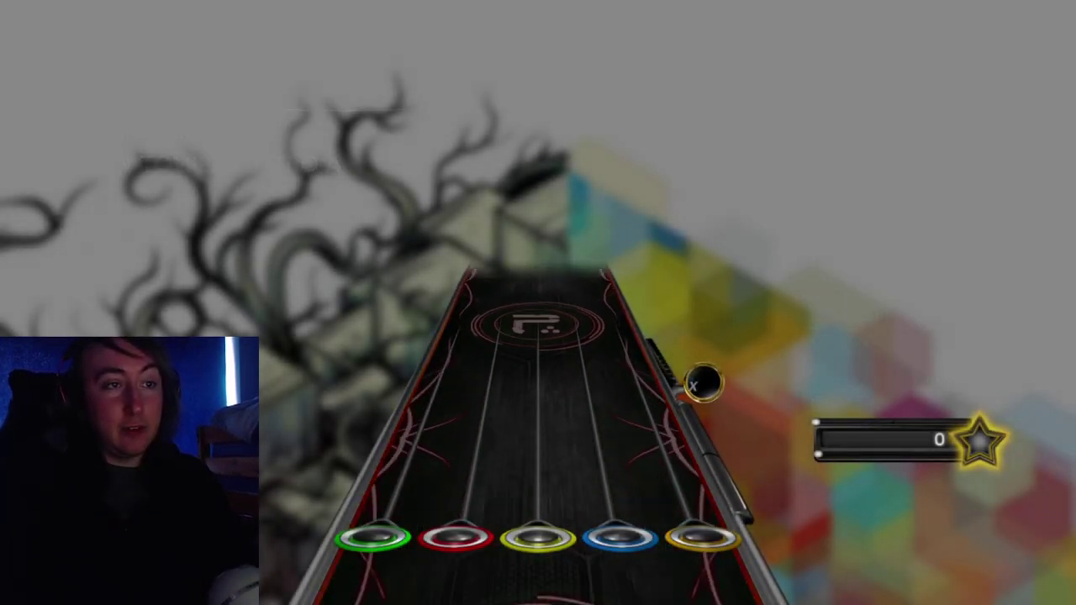
key(Escape)
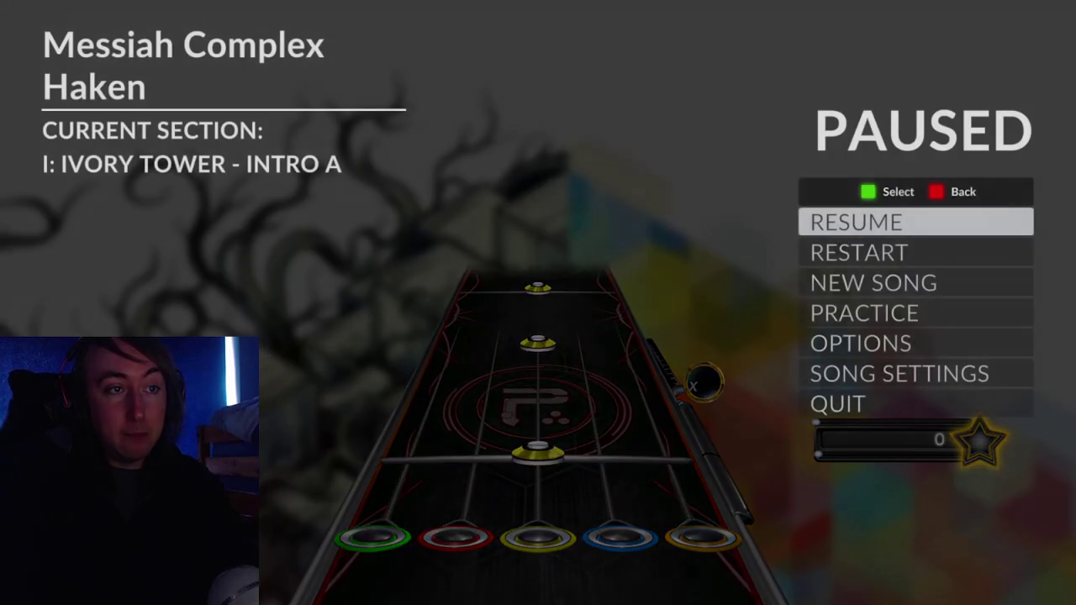
- Leave the paused song with the New Song option
key(Down)
key(Down)
key(Return)
key(Return)
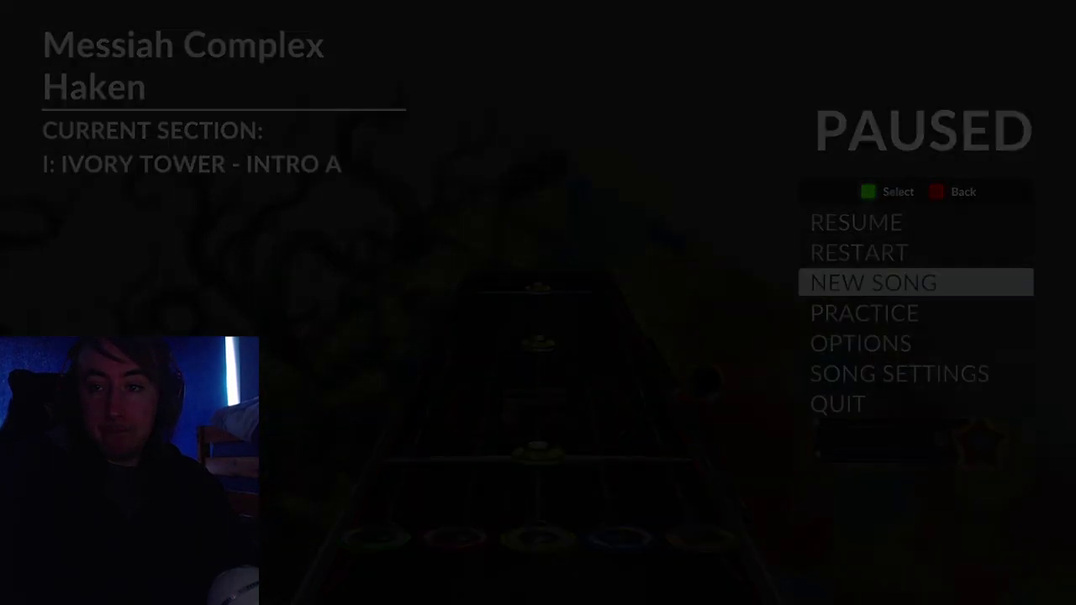